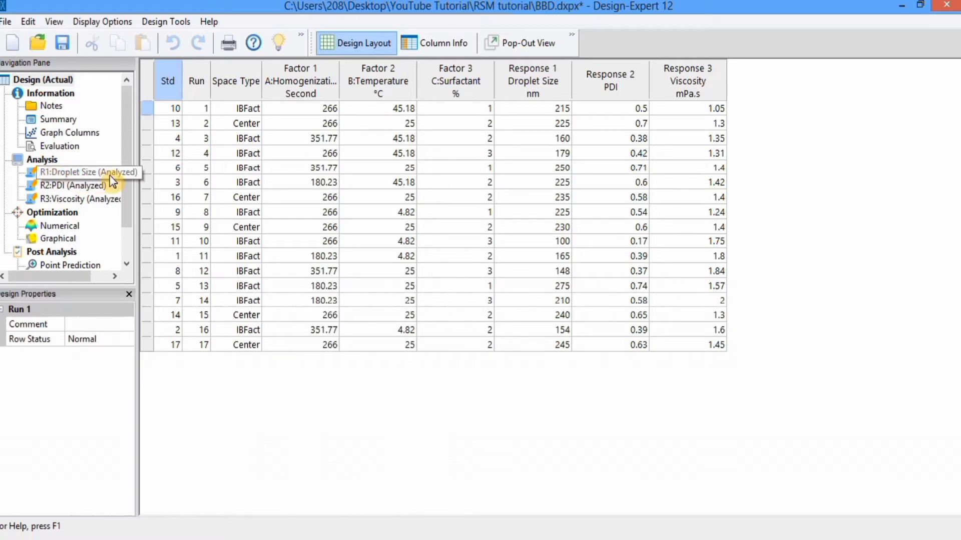
# Step: Open the Droplet Size model graphs and highlight the Surfactant and Temperature curves in turn on the perturbation plot
pyautogui.click(75, 174)
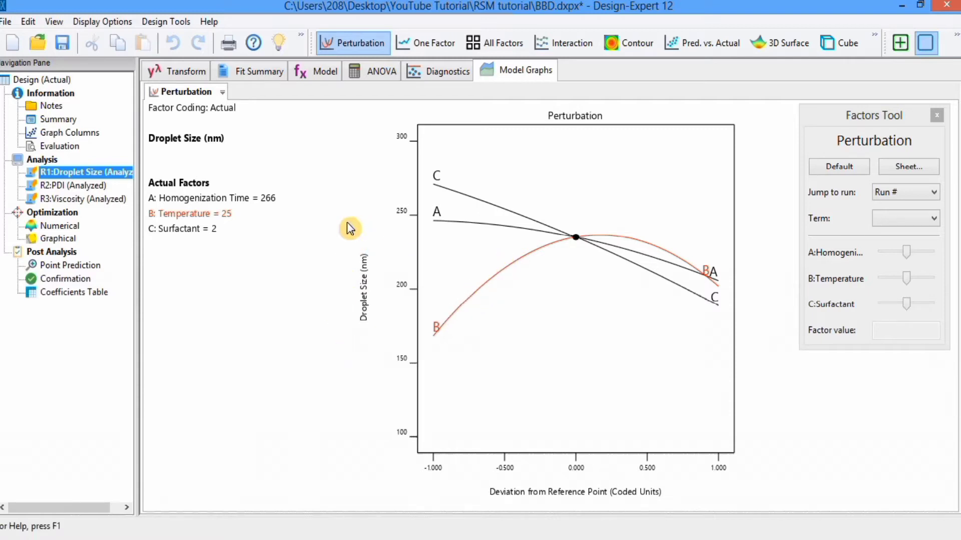
pyautogui.click(506, 209)
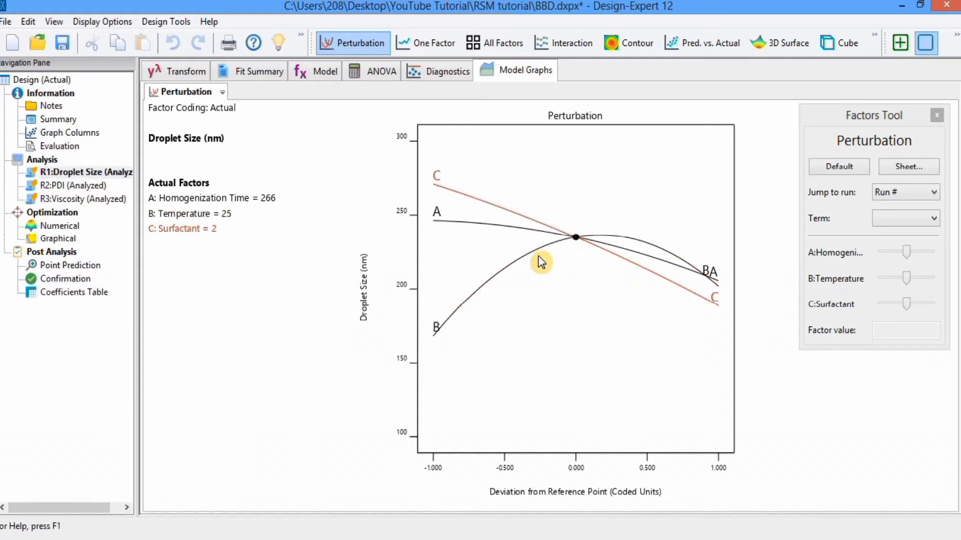
pyautogui.click(509, 266)
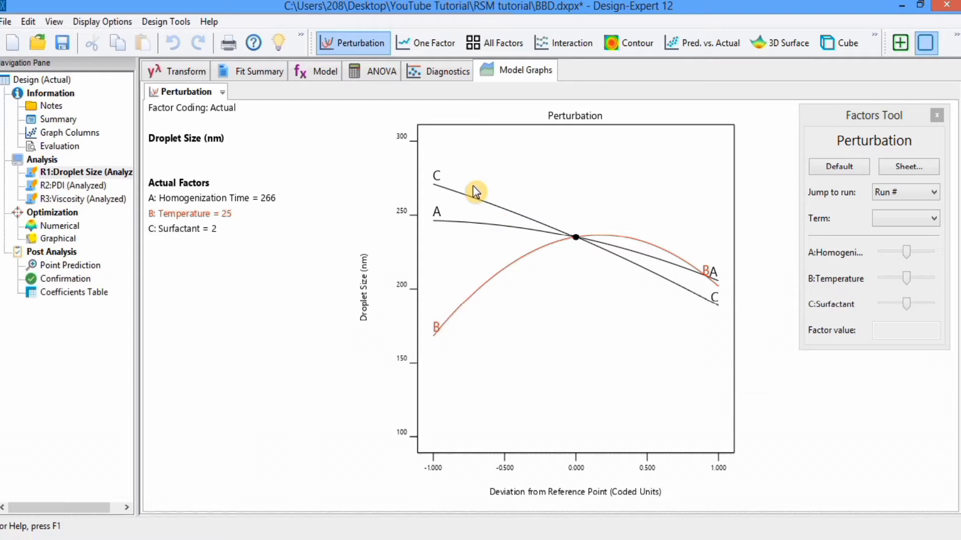
# Step: Export the Droplet Size perturbation graph to Word as an enhanced metafile with transparent background, check the picture there, and return to Design-Expert
pyautogui.rightClick(461, 242)
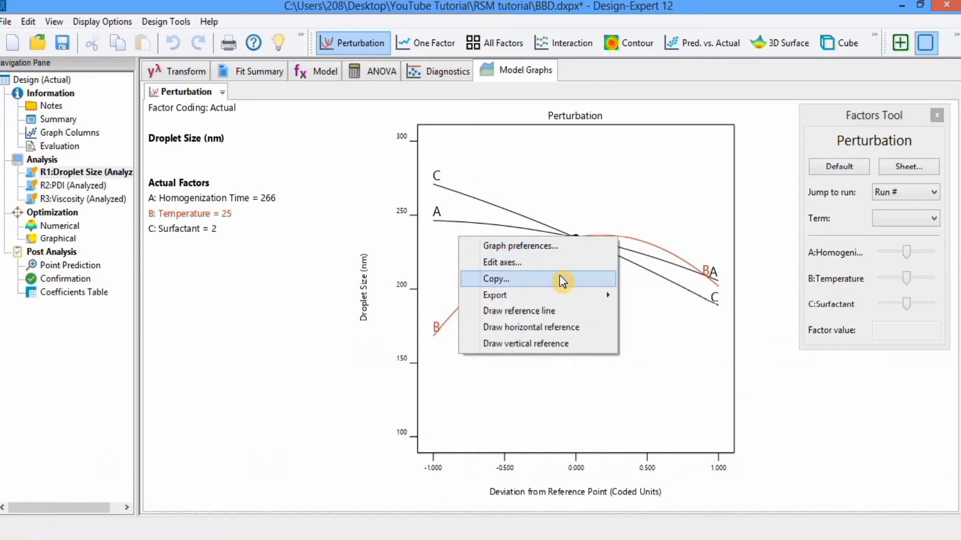
pyautogui.moveTo(578, 300)
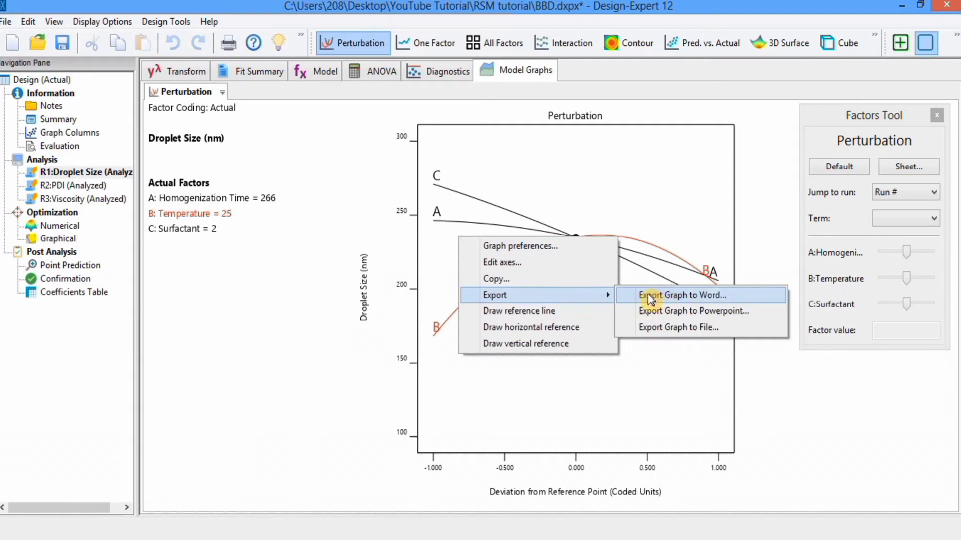
pyautogui.click(690, 297)
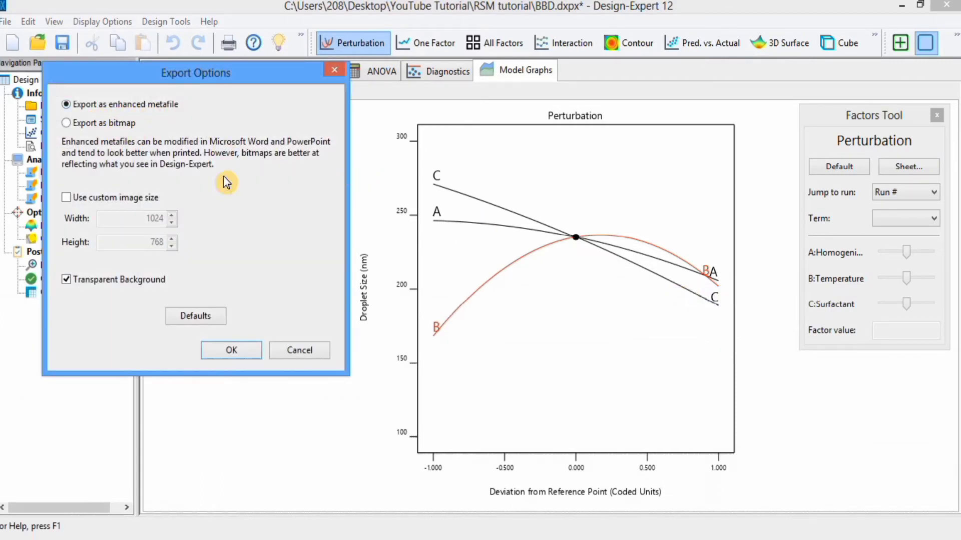
pyautogui.click(235, 349)
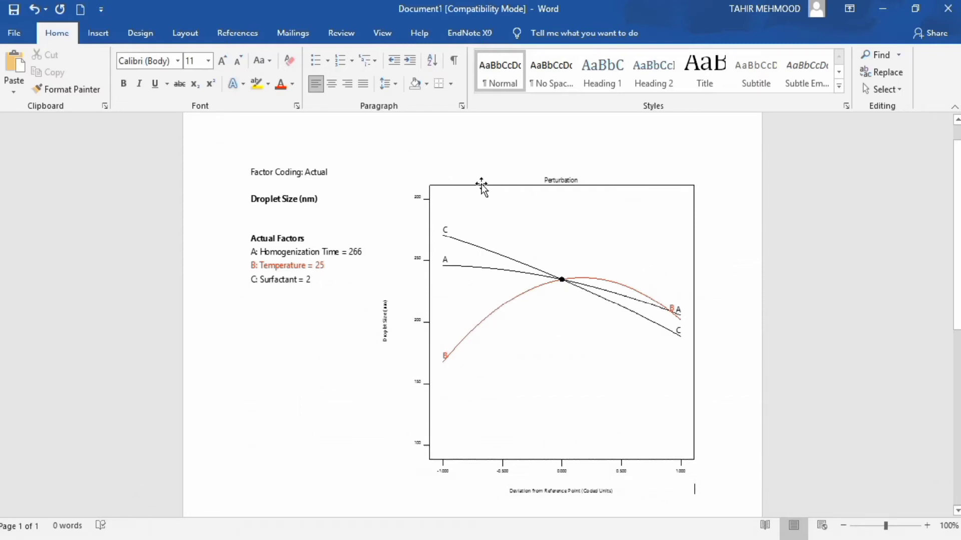
pyautogui.click(481, 203)
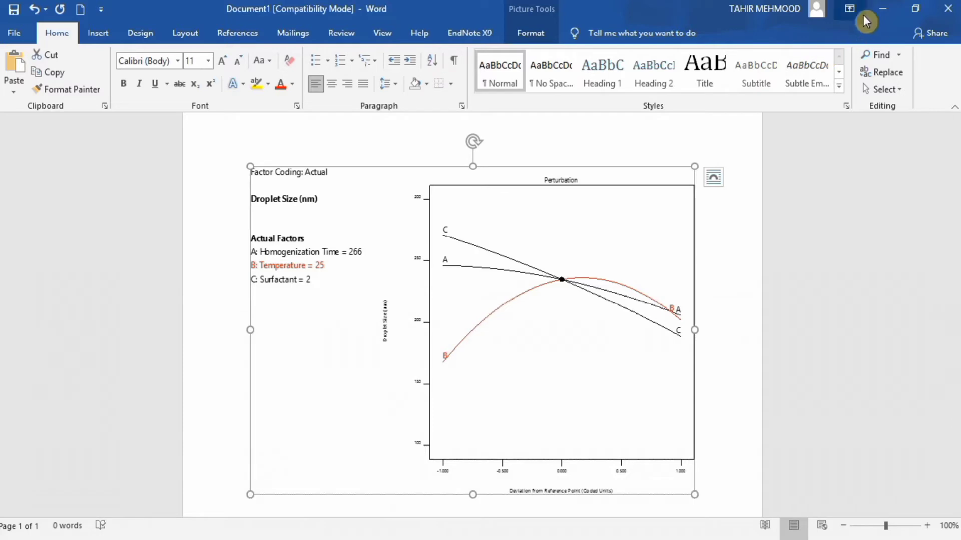
pyautogui.click(880, 18)
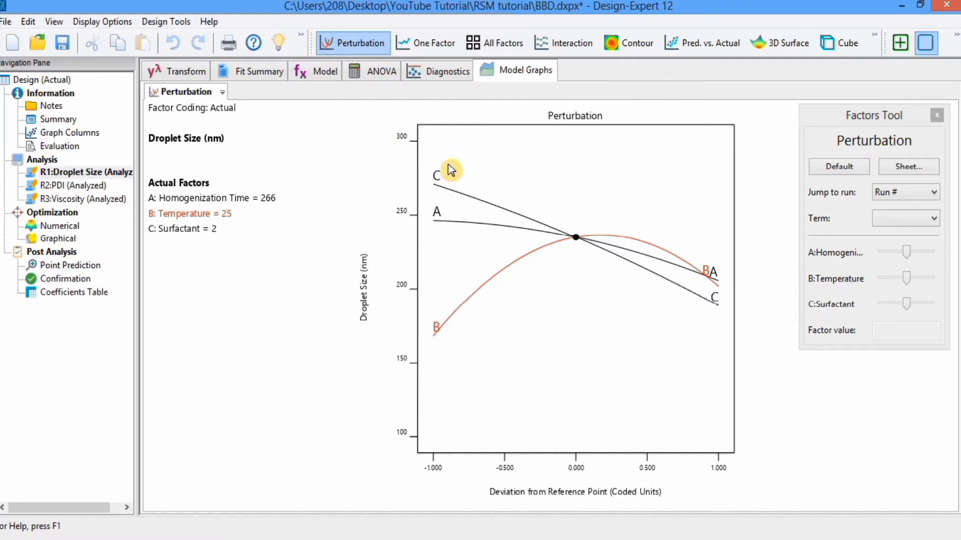
# Step: Review the graph, color and font preferences available for the perturbation plot without changing them
pyautogui.rightClick(476, 168)
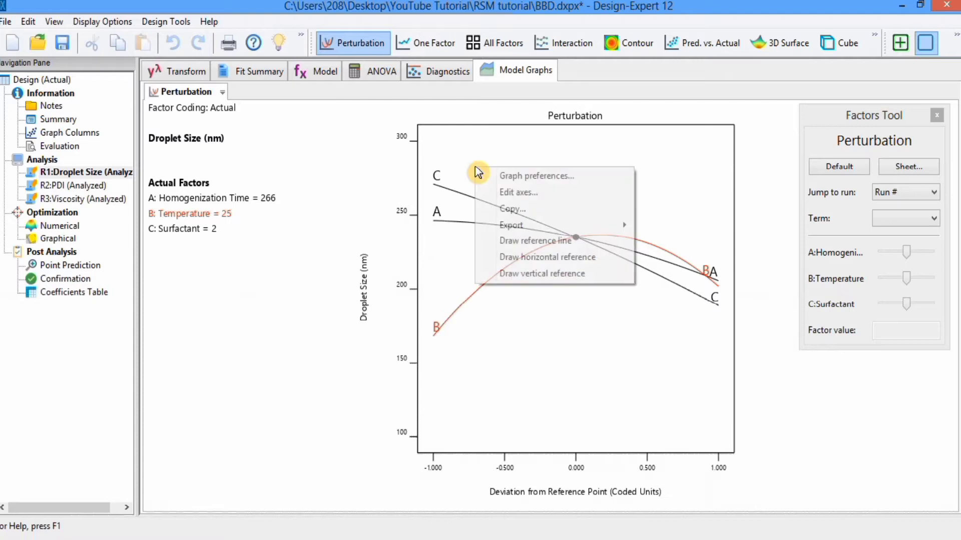
pyautogui.click(531, 176)
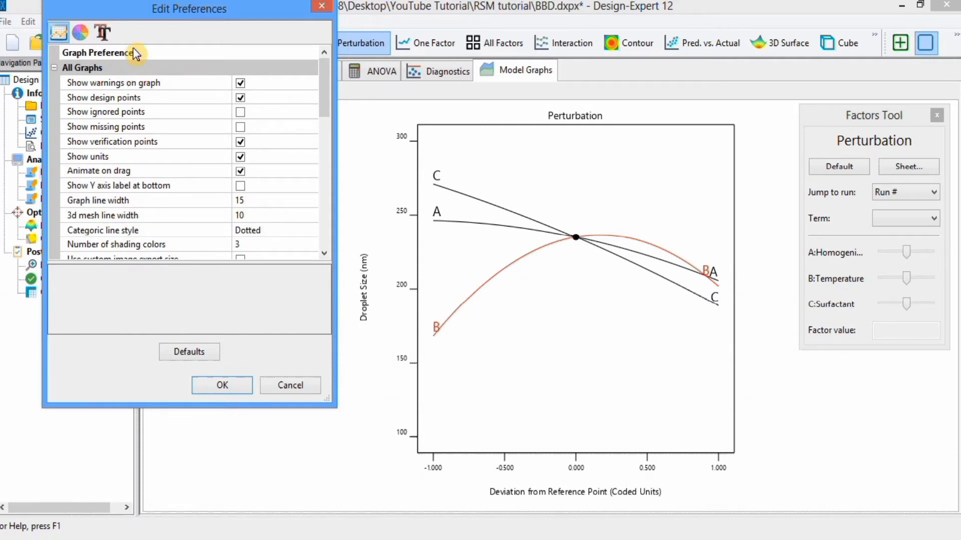
pyautogui.click(79, 34)
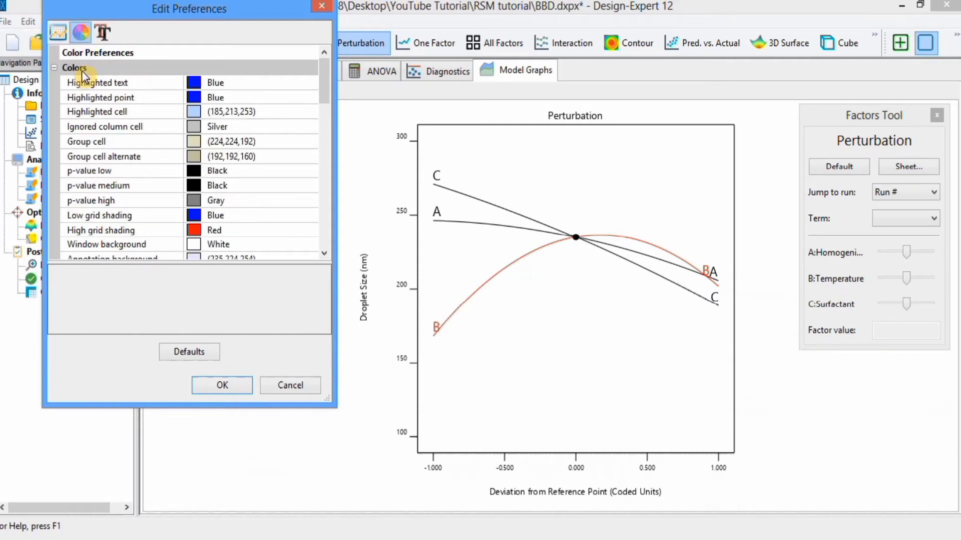
pyautogui.click(104, 33)
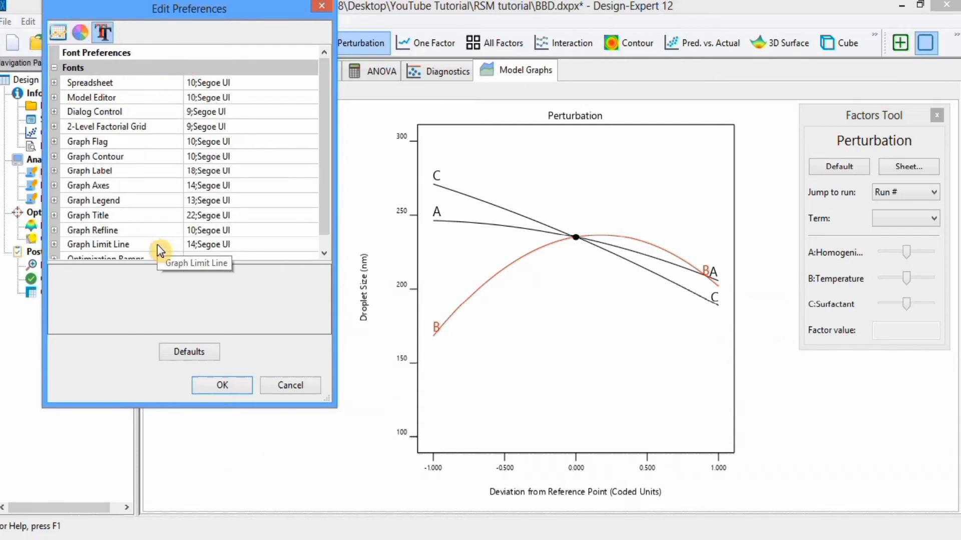
pyautogui.click(320, 9)
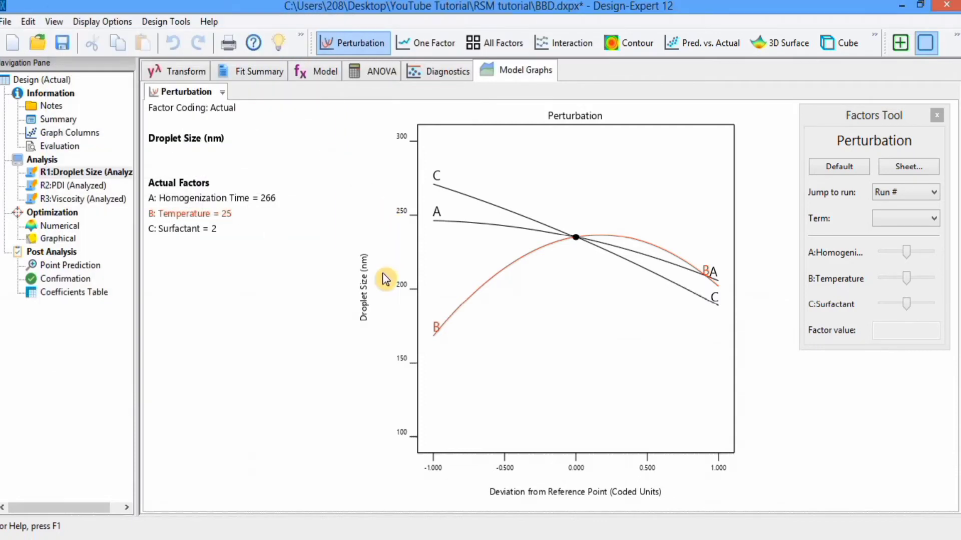
# Step: Change the perturbation plot's vertical axis label to "Droplet Size"
pyautogui.rightClick(365, 302)
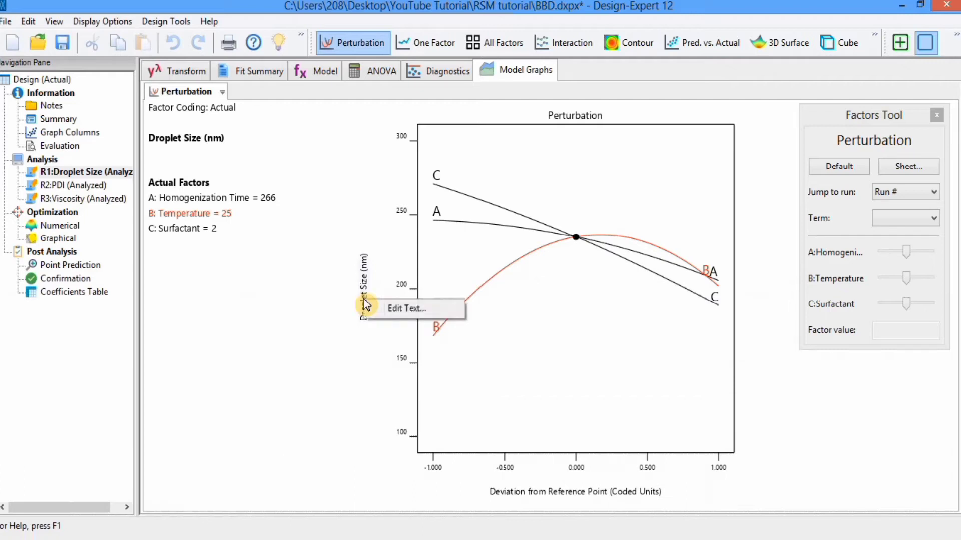
pyautogui.click(394, 306)
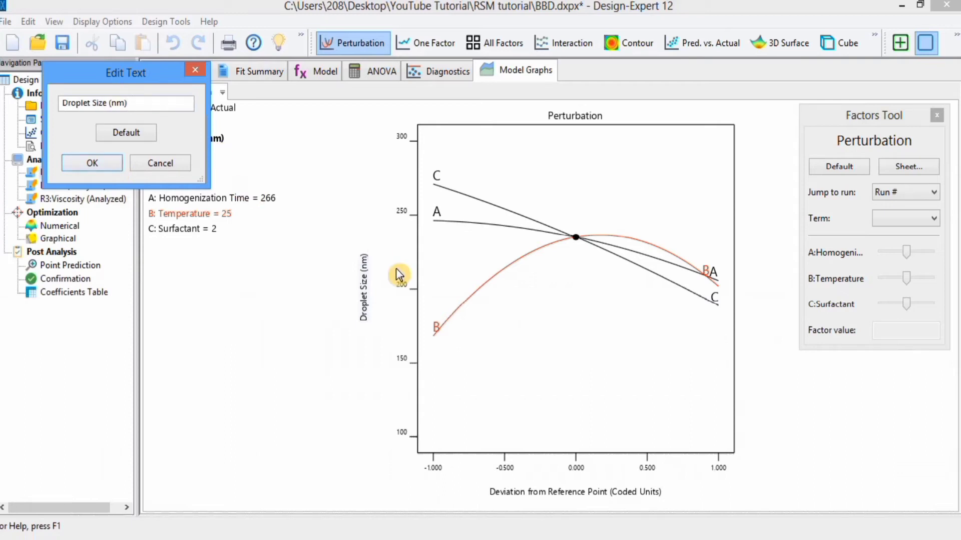
pyautogui.click(133, 103)
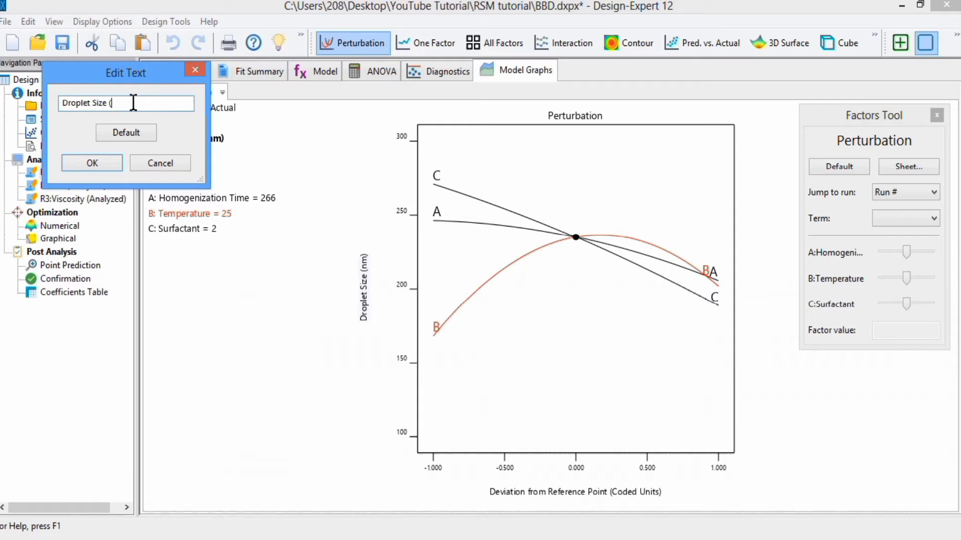
pyautogui.click(108, 164)
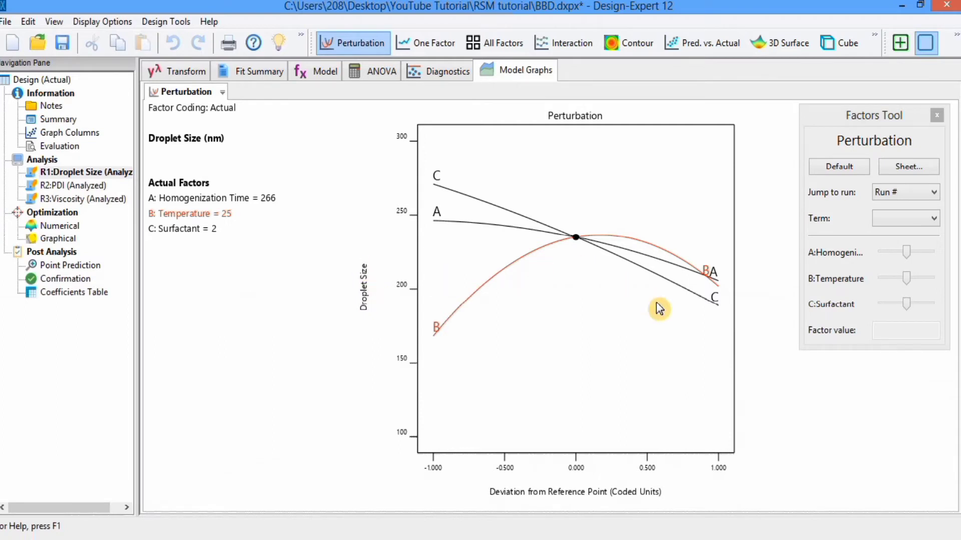
# Step: Examine the factor values, low and high levels and axis limits in the Factors Sheet
pyautogui.click(911, 166)
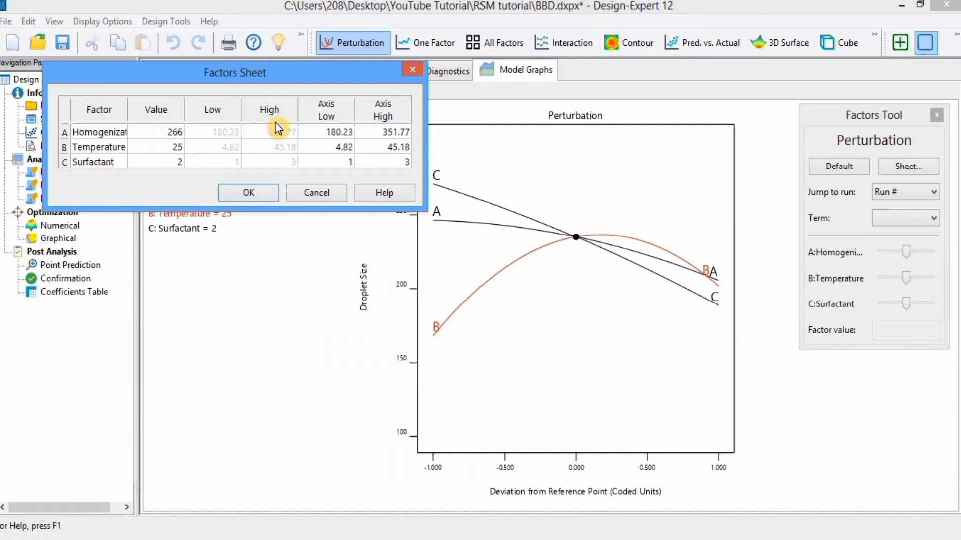
pyautogui.click(254, 193)
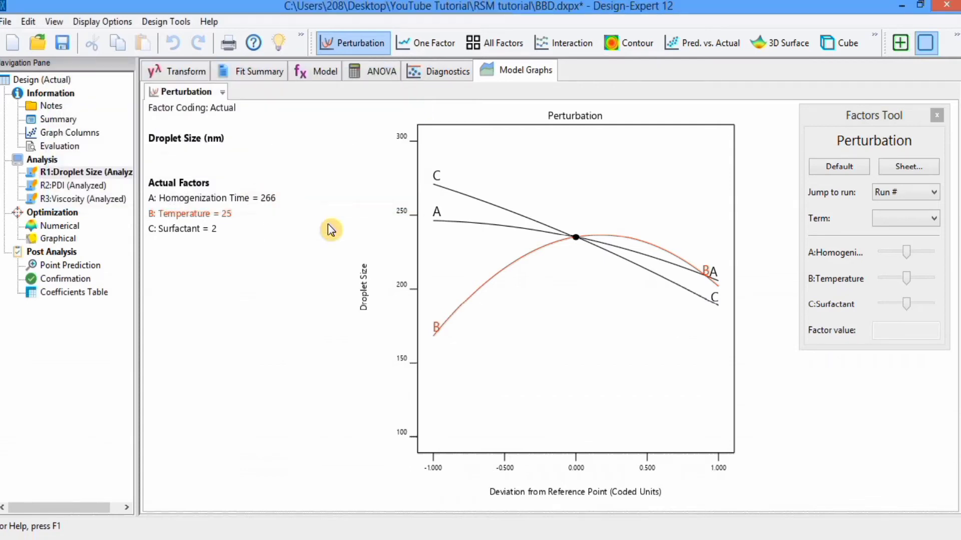
# Step: View the One Factor plots for Homogenization Time and term B, and compare them with the perturbation plot
pyautogui.click(435, 45)
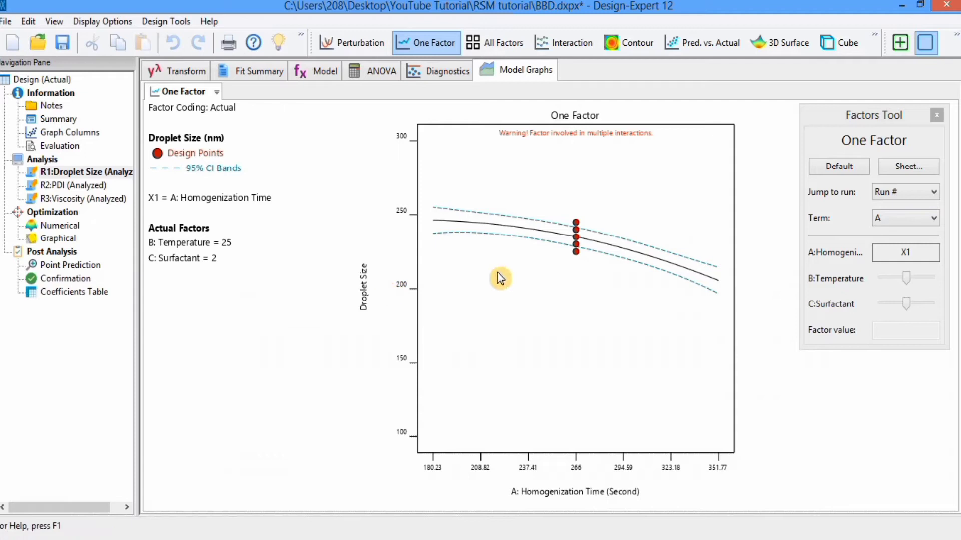
pyautogui.click(934, 220)
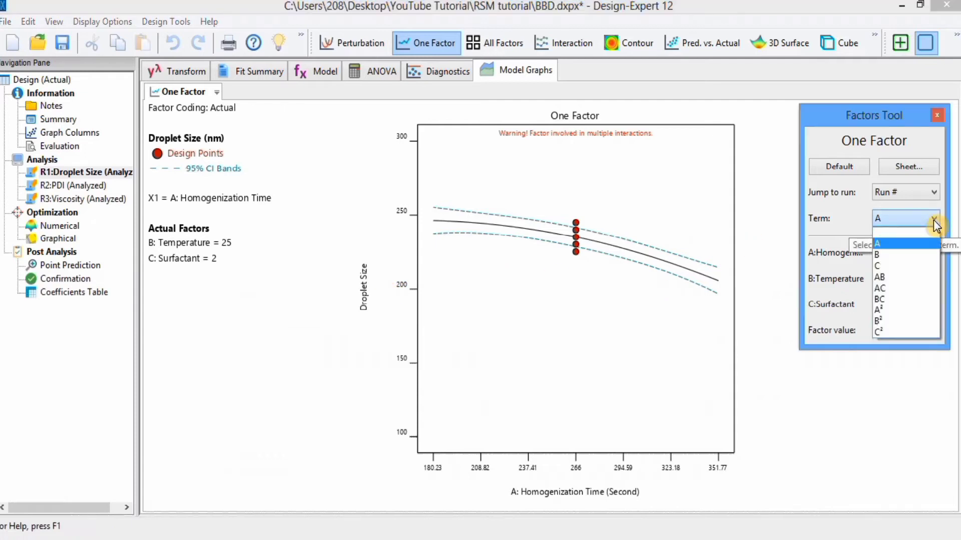
pyautogui.click(921, 254)
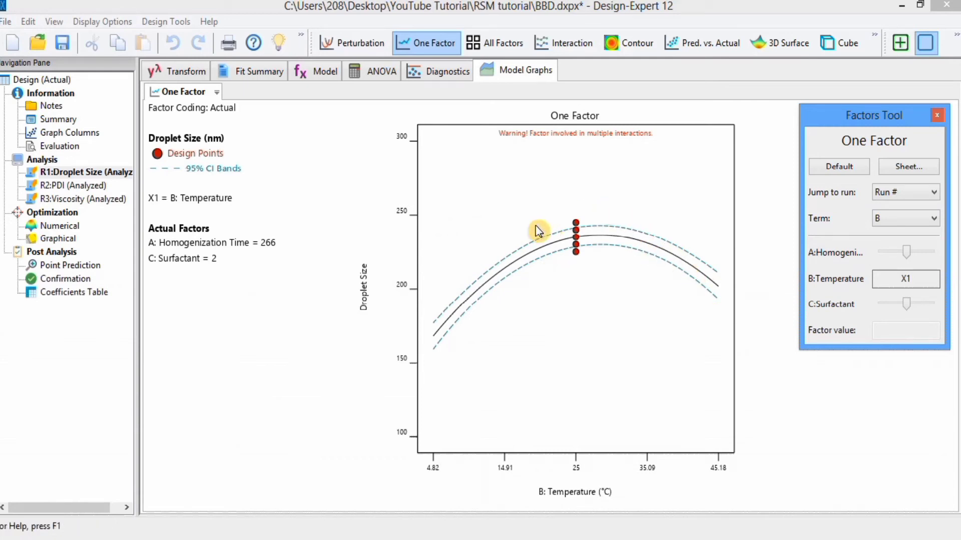
pyautogui.click(352, 42)
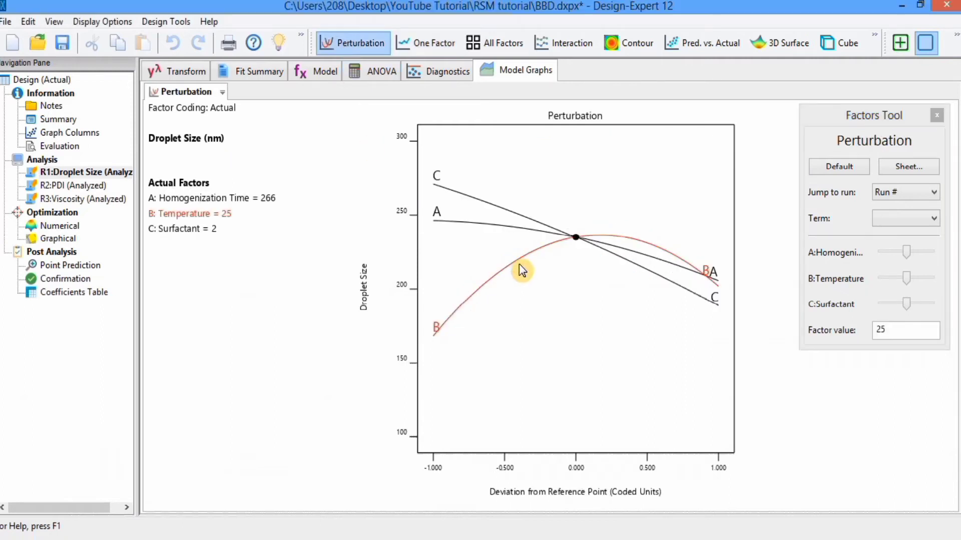
pyautogui.click(425, 45)
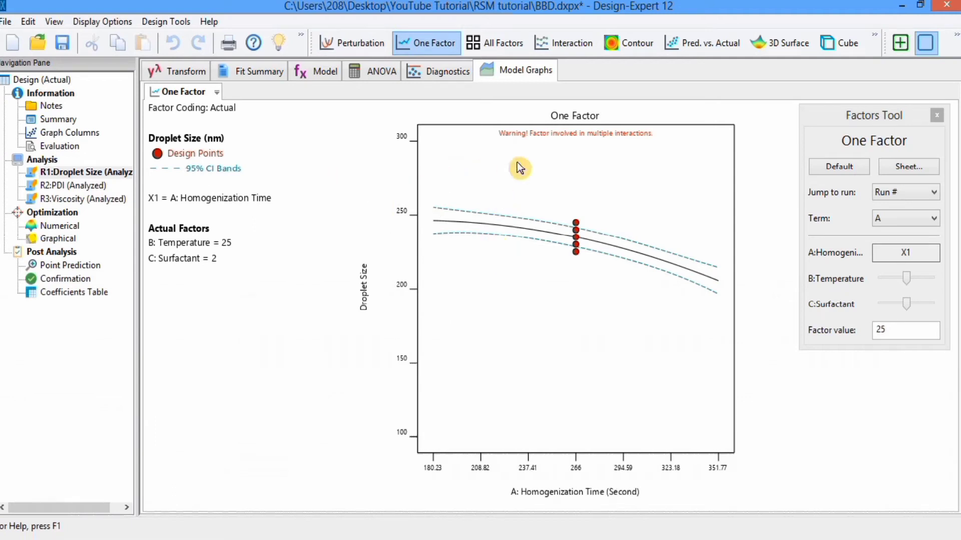
# Step: Show the All Factors plots for Droplet Size and shift the Factors Tool slightly away from the graphs
pyautogui.click(502, 46)
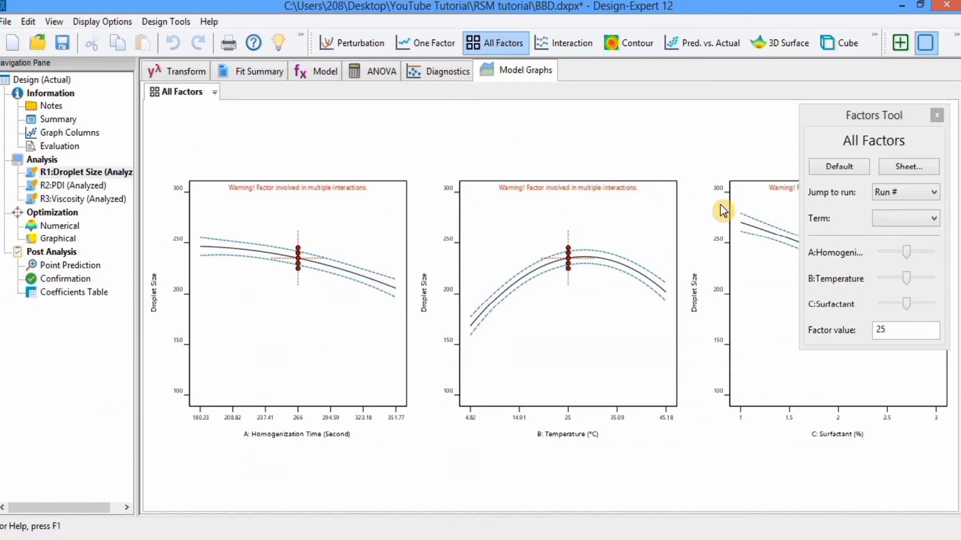
pyautogui.moveTo(835, 119)
pyautogui.mouseDown()
pyautogui.moveTo(680, 212)
pyautogui.moveTo(650, 270)
pyautogui.moveTo(832, 93)
pyautogui.moveTo(843, 104)
pyautogui.mouseUp()
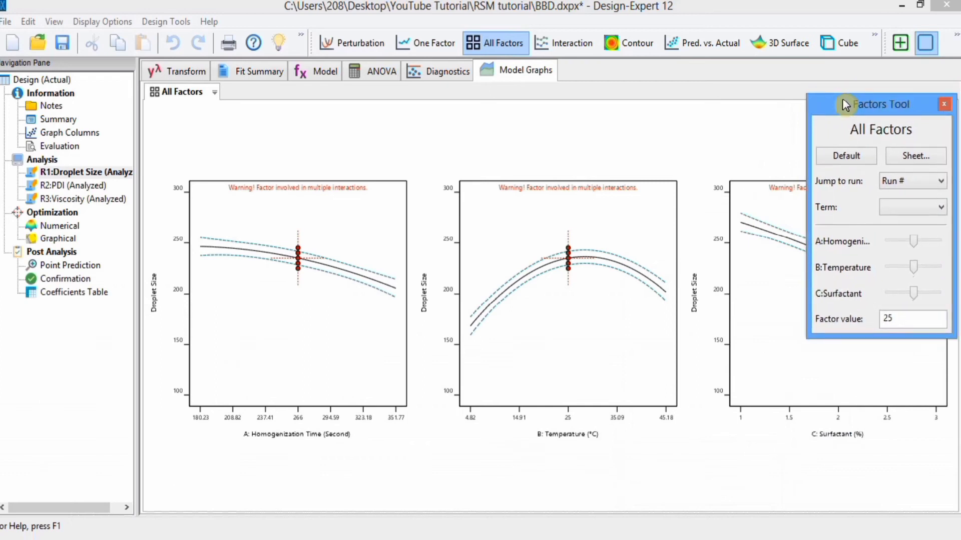
# Step: Display the Droplet Size interaction plot and examine it for the terms AB, AC and BC
pyautogui.click(566, 48)
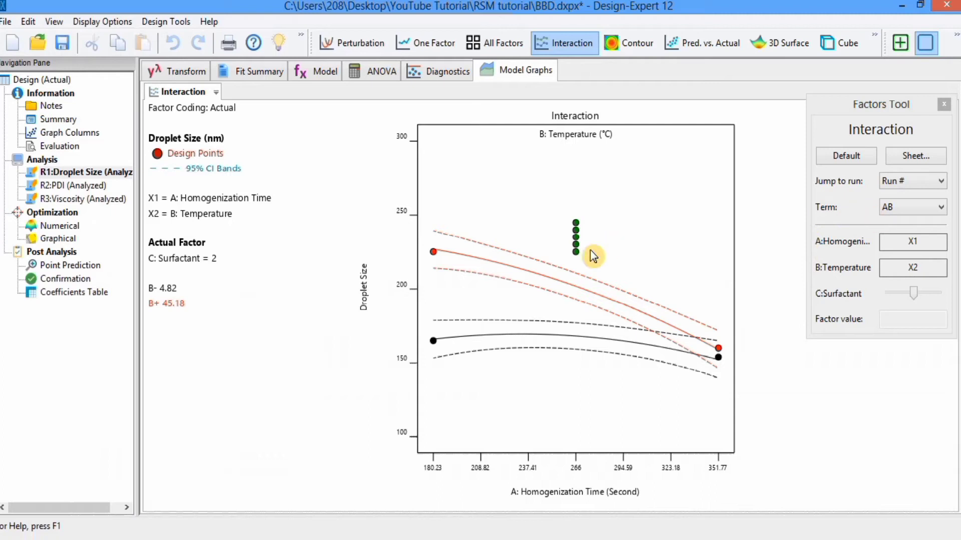
pyautogui.click(941, 207)
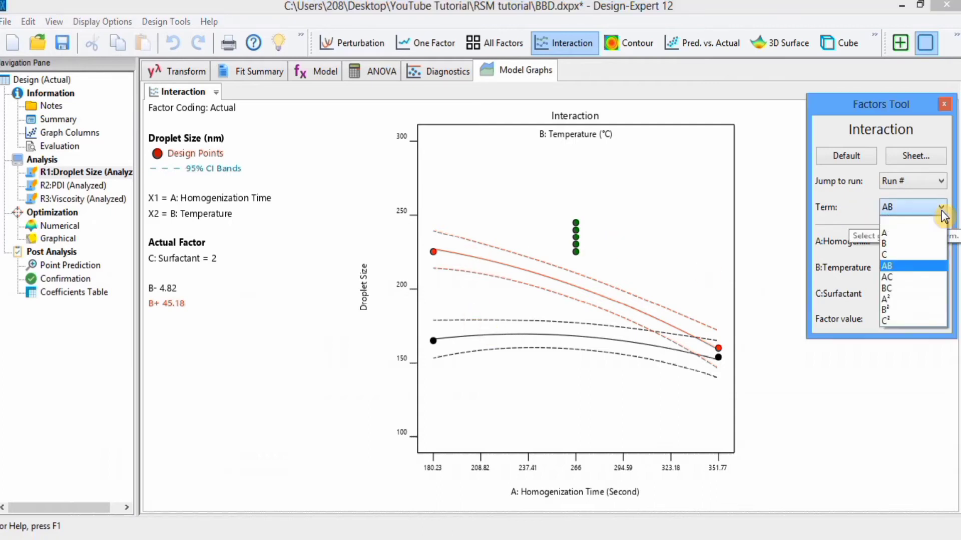
pyautogui.click(921, 276)
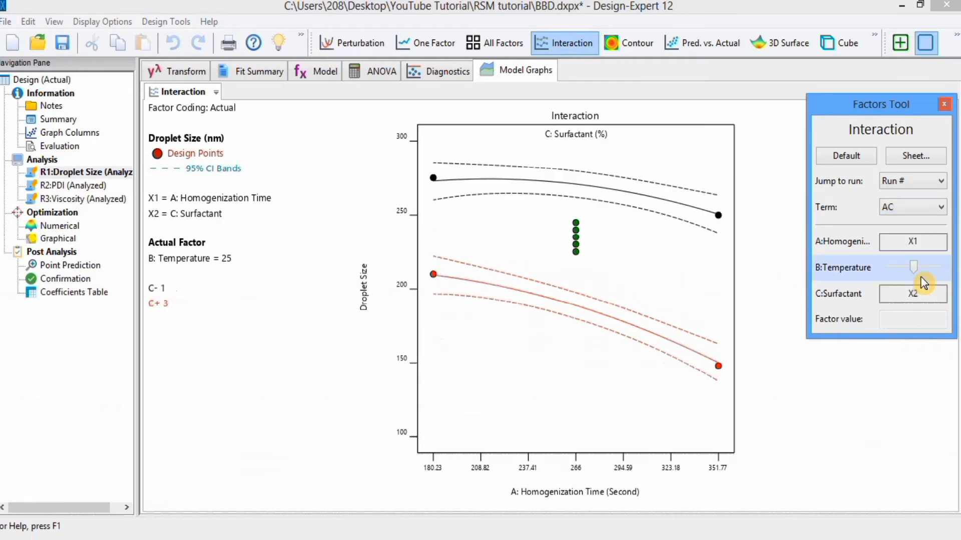
pyautogui.click(941, 207)
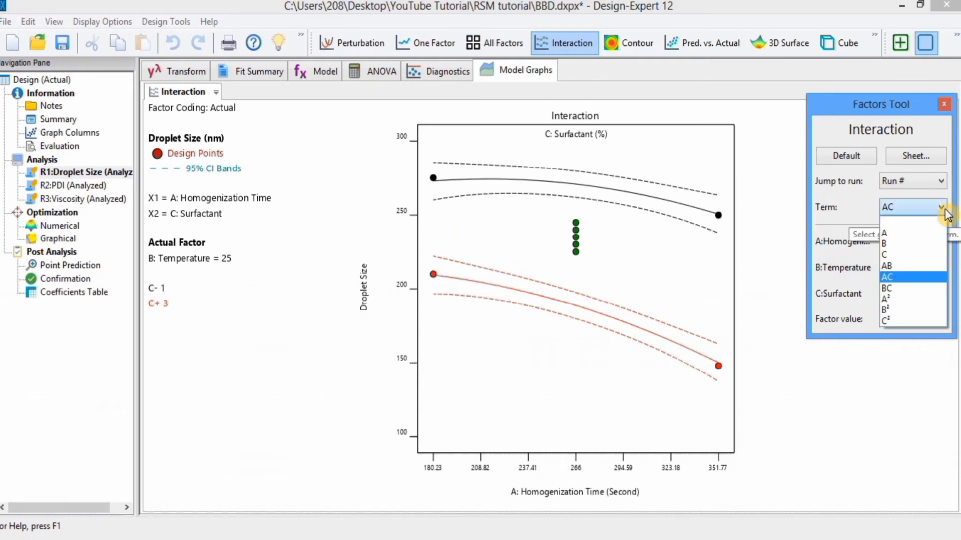
pyautogui.click(928, 289)
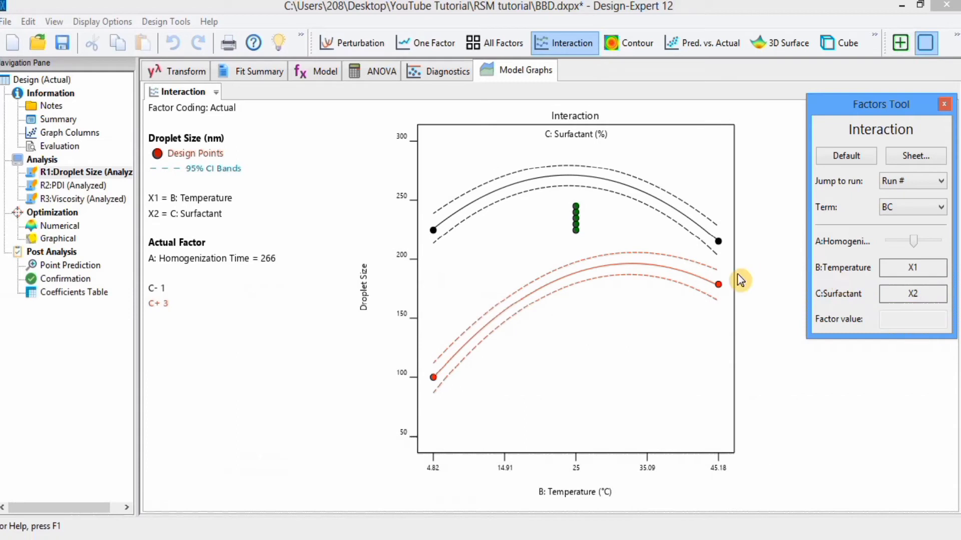
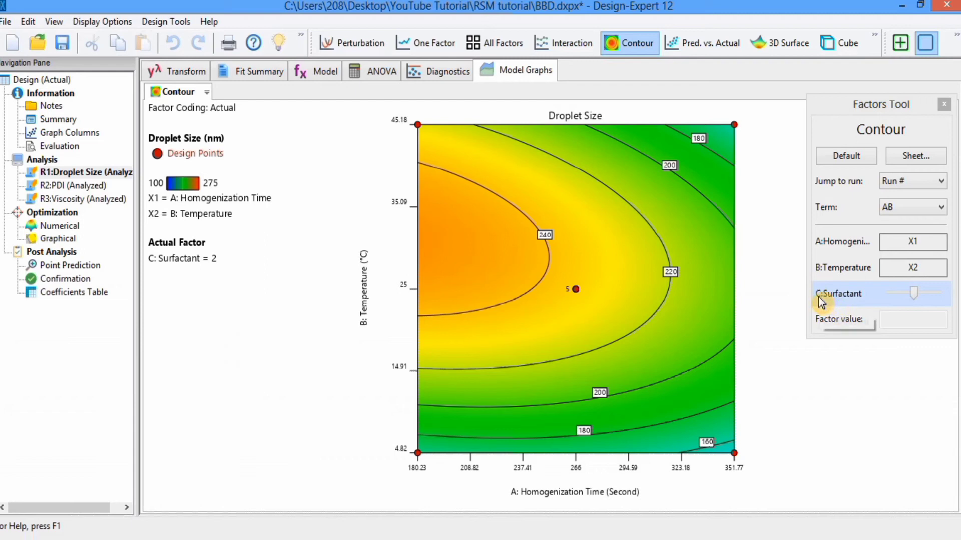
# Step: Set the Surfactant factor to 2.18 for the AB contour plot of Droplet Size
pyautogui.click(915, 294)
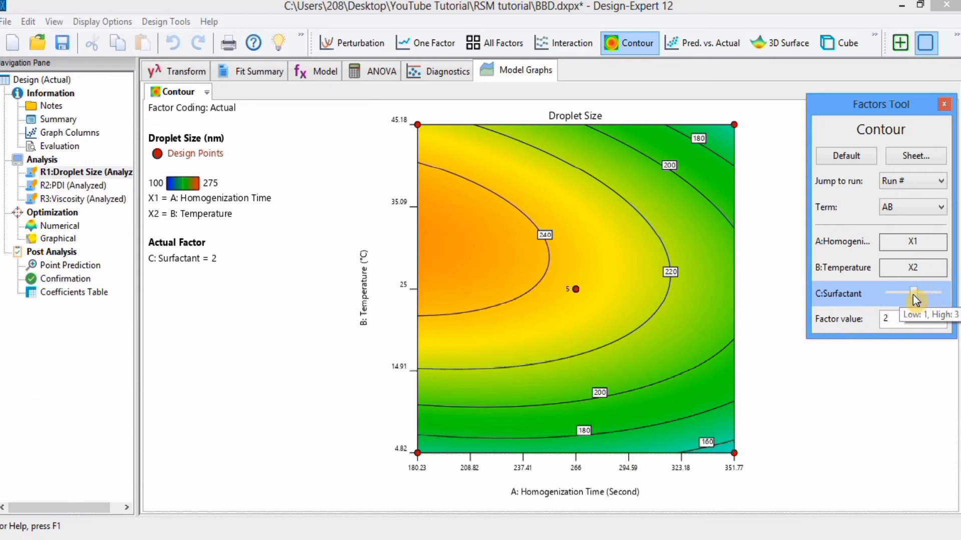
pyautogui.moveTo(916, 299)
pyautogui.mouseDown()
pyautogui.moveTo(939, 300)
pyautogui.moveTo(918, 299)
pyautogui.mouseUp()
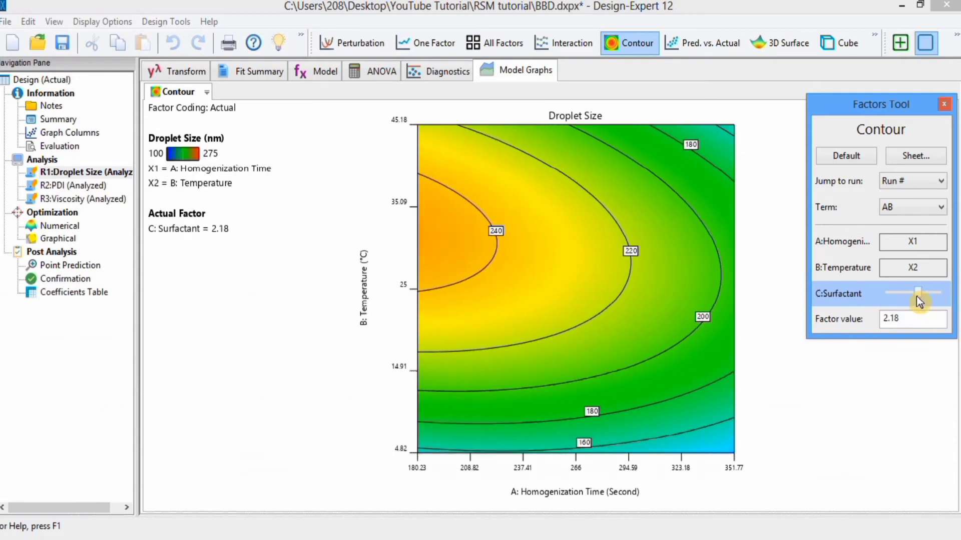
# Step: Reset the AB contour plot's factors to their defaults and add a prediction flag in the plot's upper-left area
pyautogui.click(846, 159)
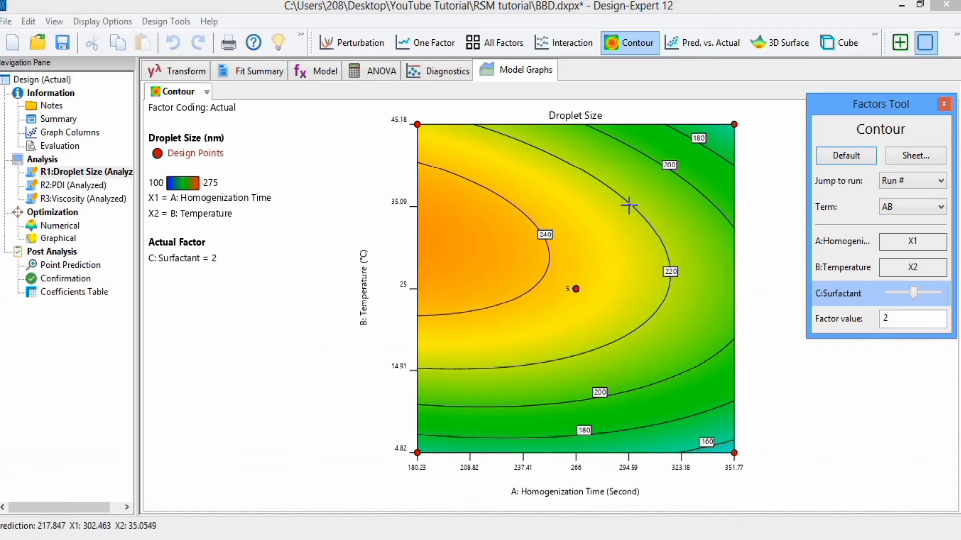
pyautogui.rightClick(464, 153)
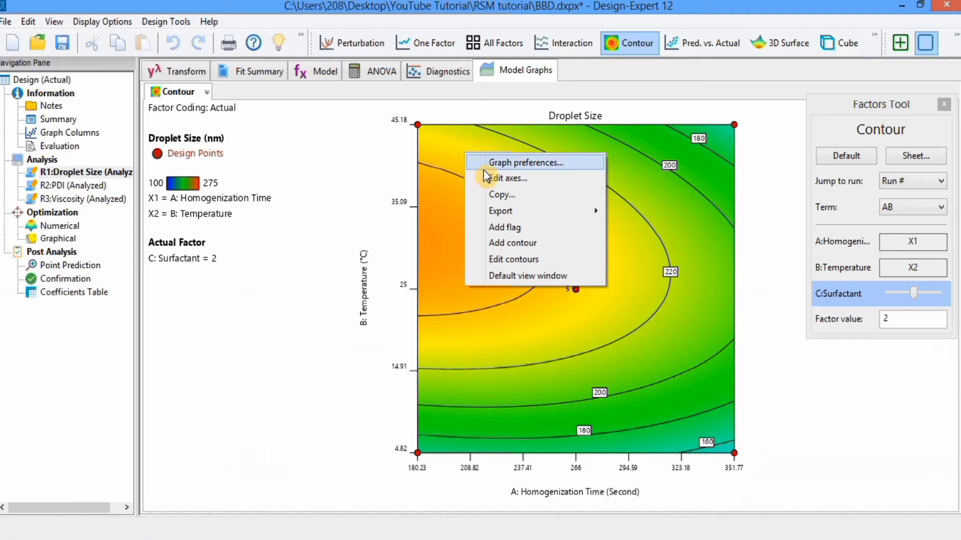
pyautogui.click(500, 228)
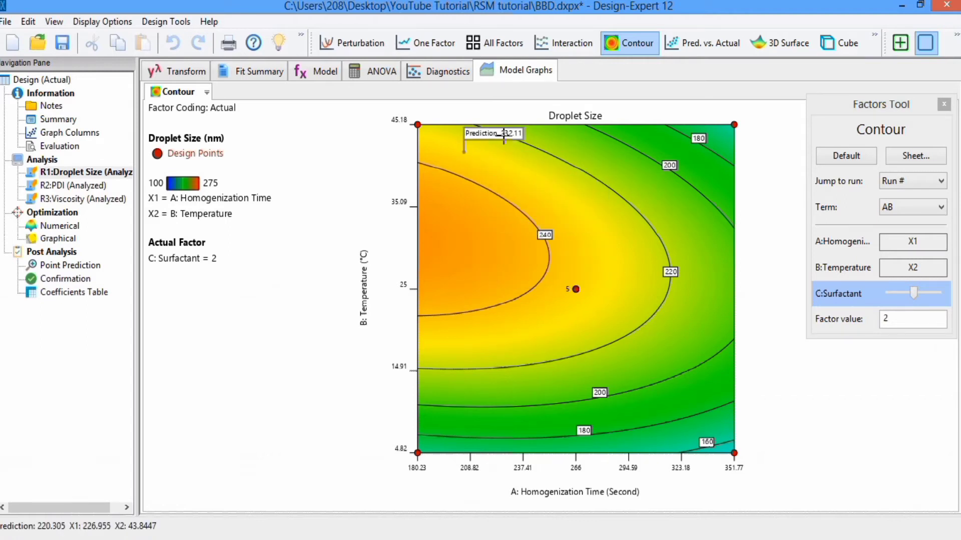
# Step: Move the contour plot's prediction flag left and back right, and delete it from the plot
pyautogui.rightClick(485, 133)
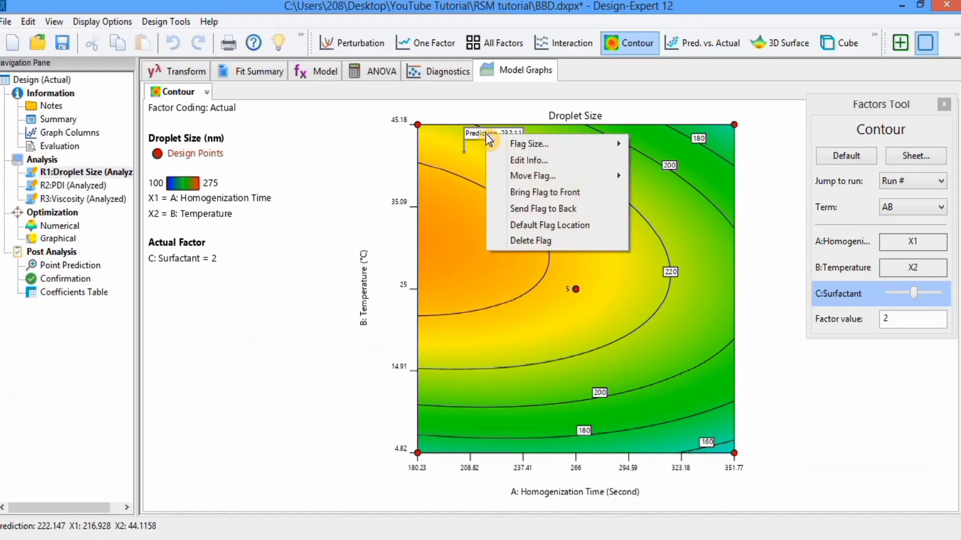
pyautogui.moveTo(556, 174)
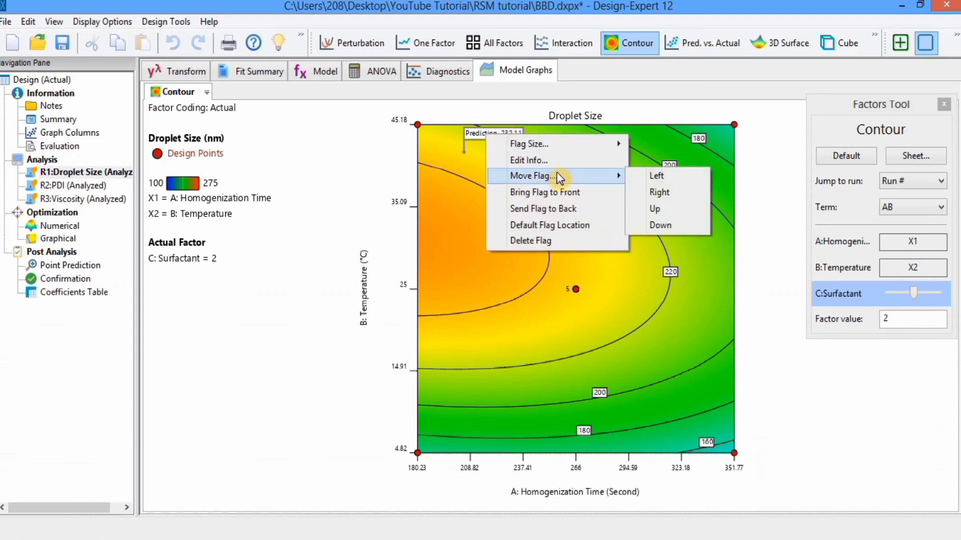
pyautogui.click(656, 177)
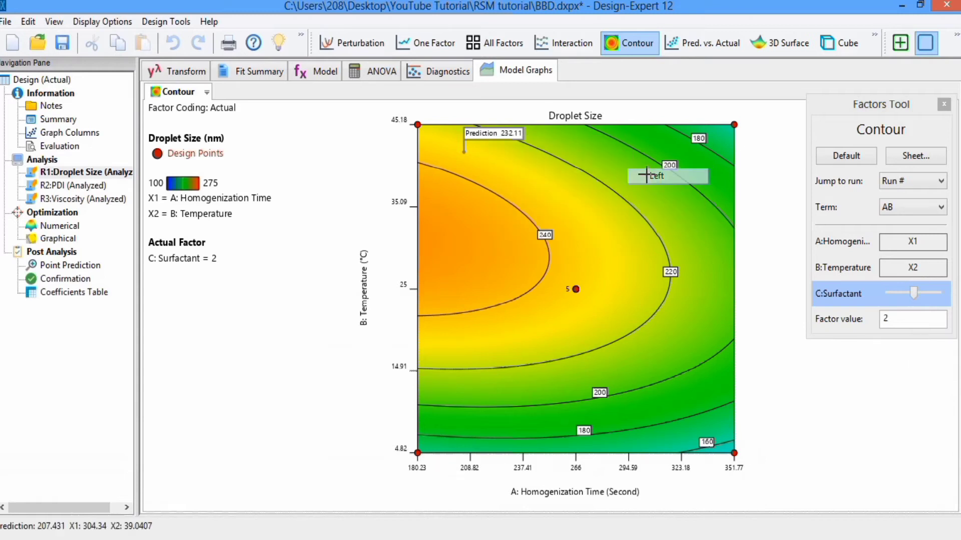
pyautogui.rightClick(454, 134)
pyautogui.moveTo(561, 178)
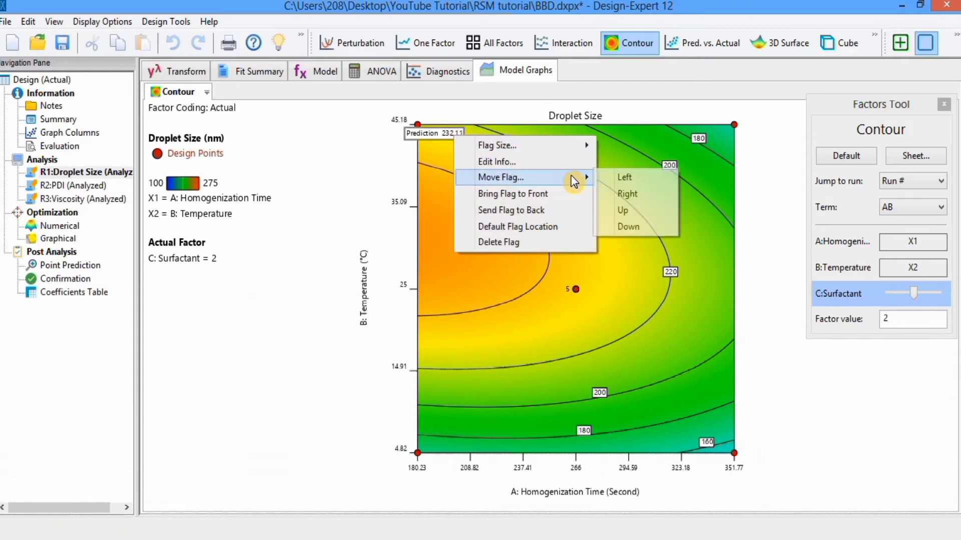
pyautogui.click(627, 193)
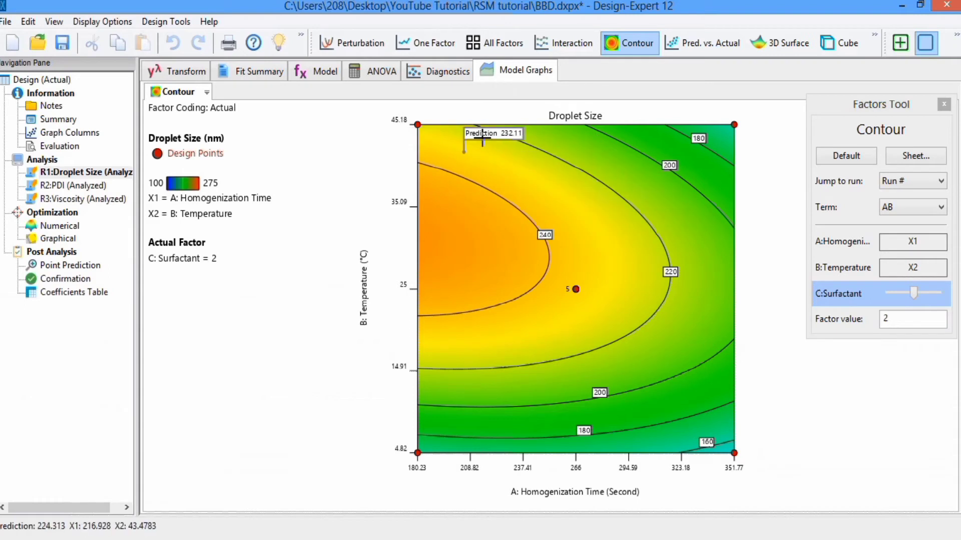
pyautogui.rightClick(481, 134)
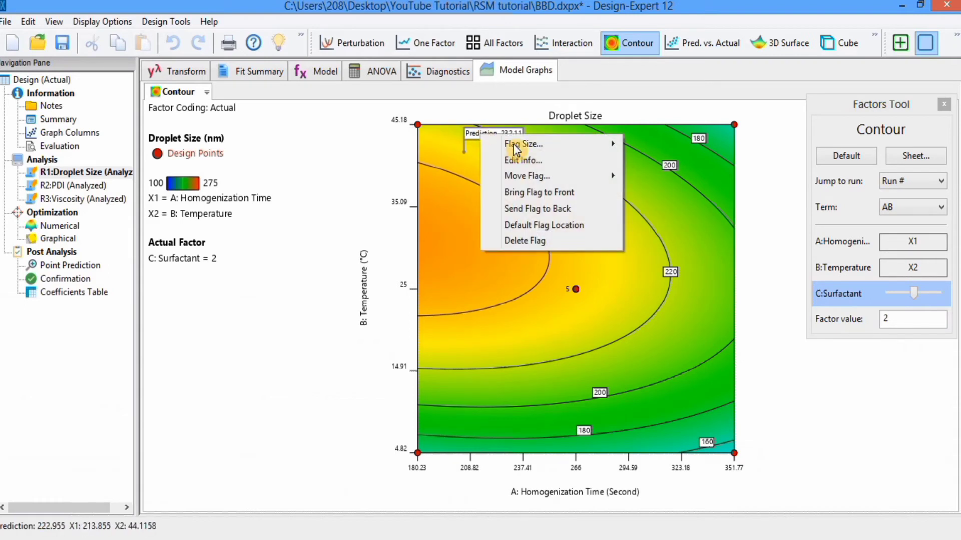
pyautogui.click(533, 241)
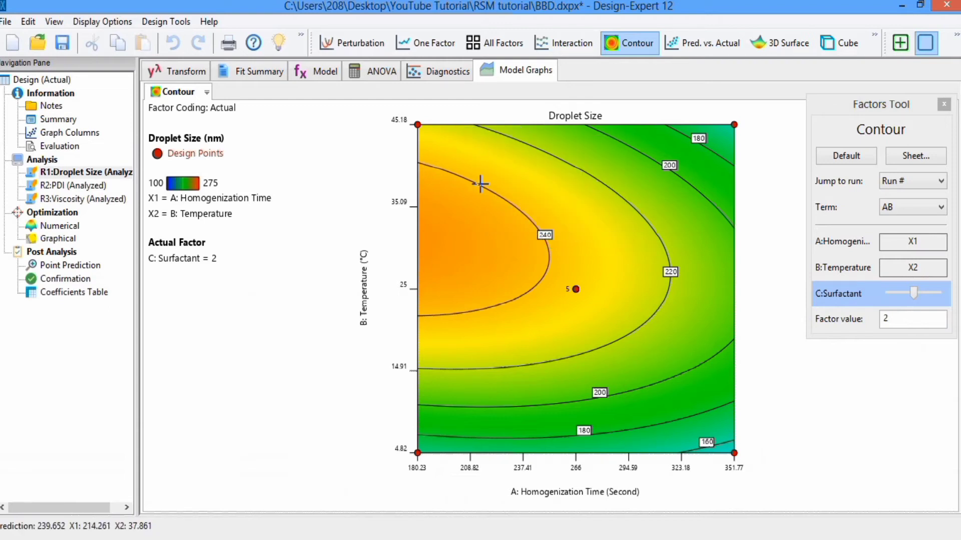
# Step: Display the Predicted vs. Actual plot for Droplet Size and inspect the run details of its lowest point
pyautogui.click(701, 43)
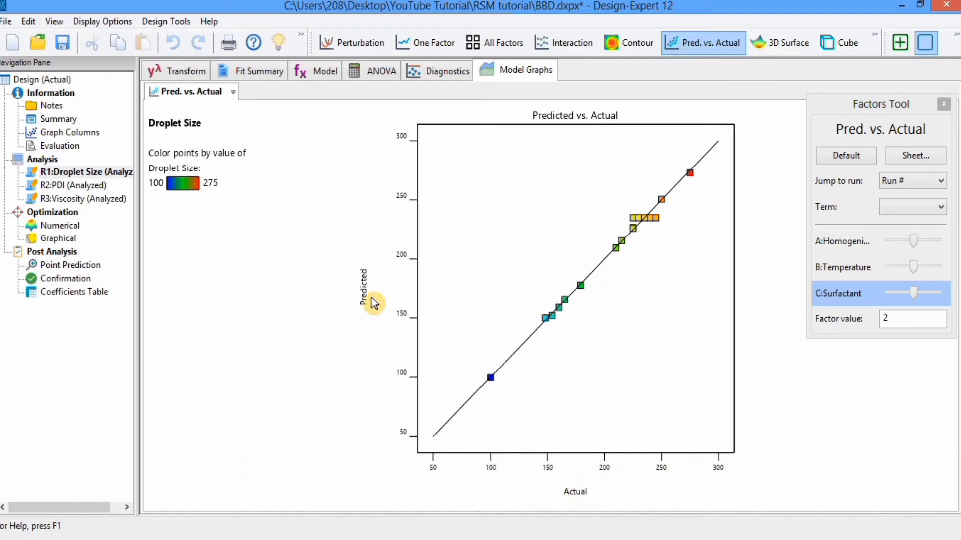
pyautogui.click(490, 377)
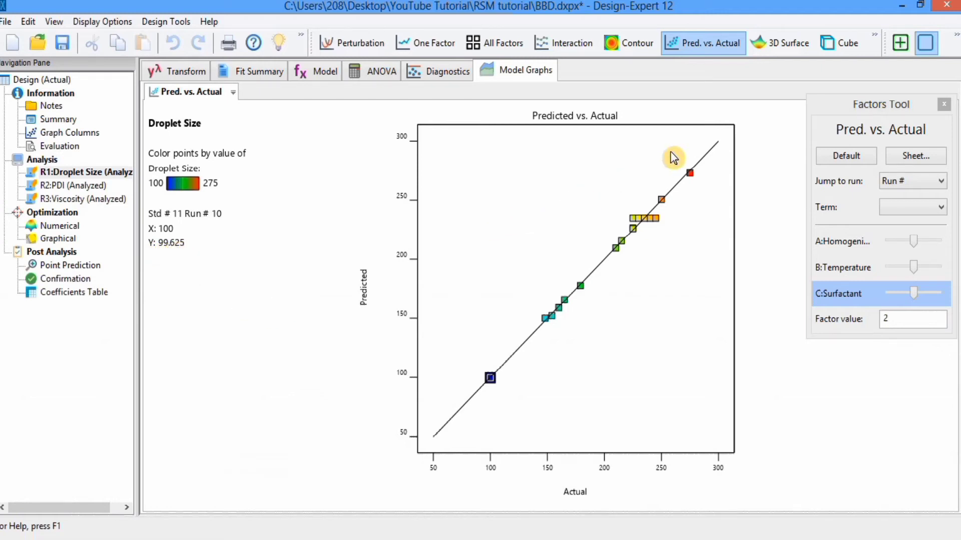
# Step: Display the AB 3D surface plot of Droplet Size and rotate it very slightly
pyautogui.click(774, 42)
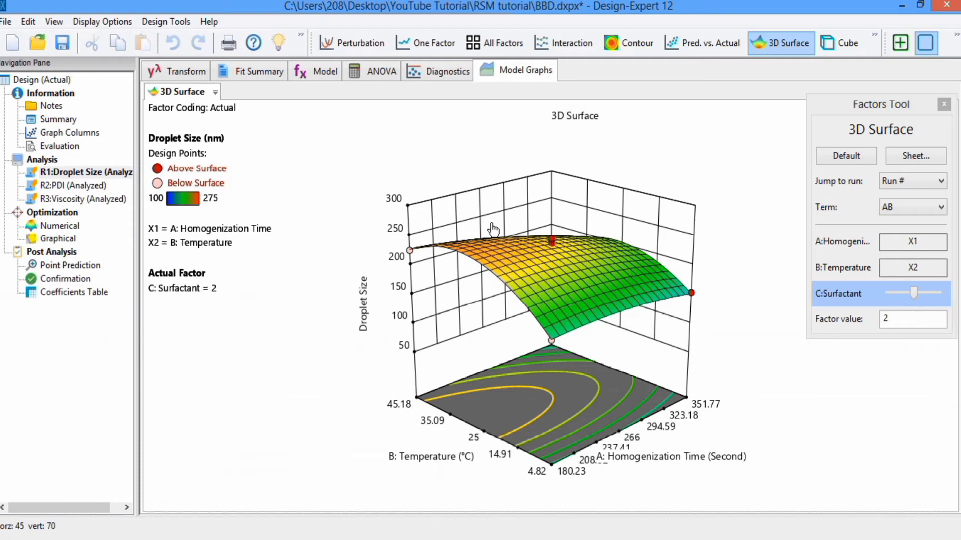
pyautogui.moveTo(615, 217)
pyautogui.mouseDown()
pyautogui.moveTo(605, 215)
pyautogui.moveTo(615, 215)
pyautogui.mouseUp()
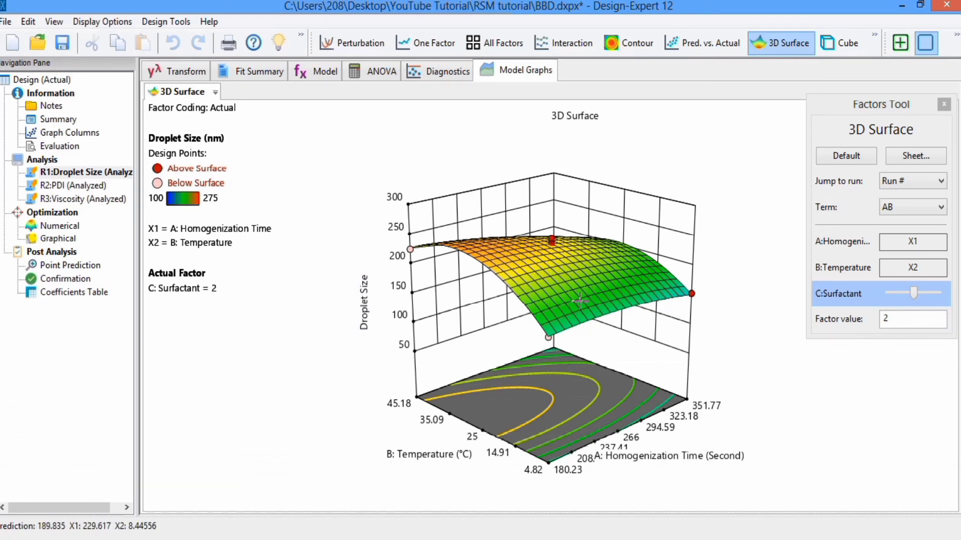
# Step: Review the axis settings and the graph preferences of the 3D surface plot
pyautogui.rightClick(476, 215)
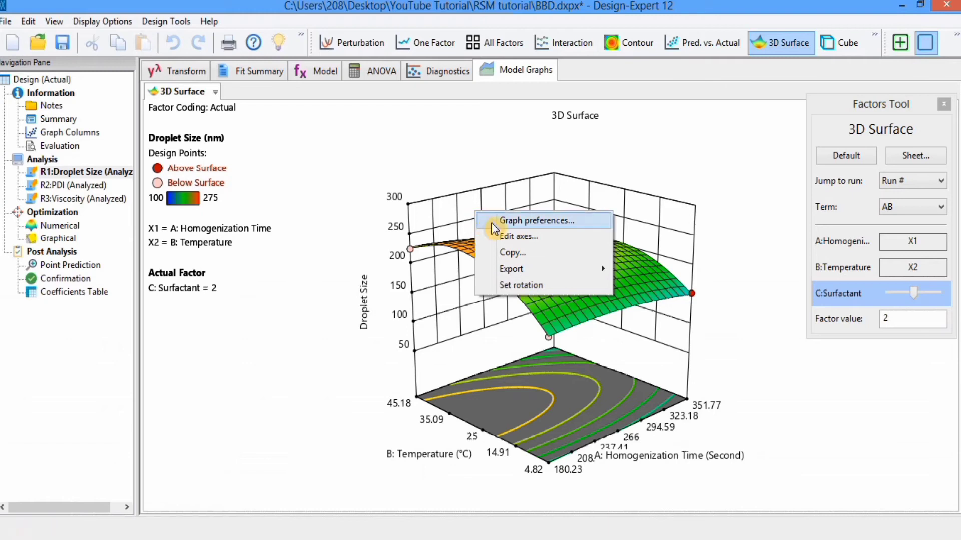
pyautogui.click(520, 239)
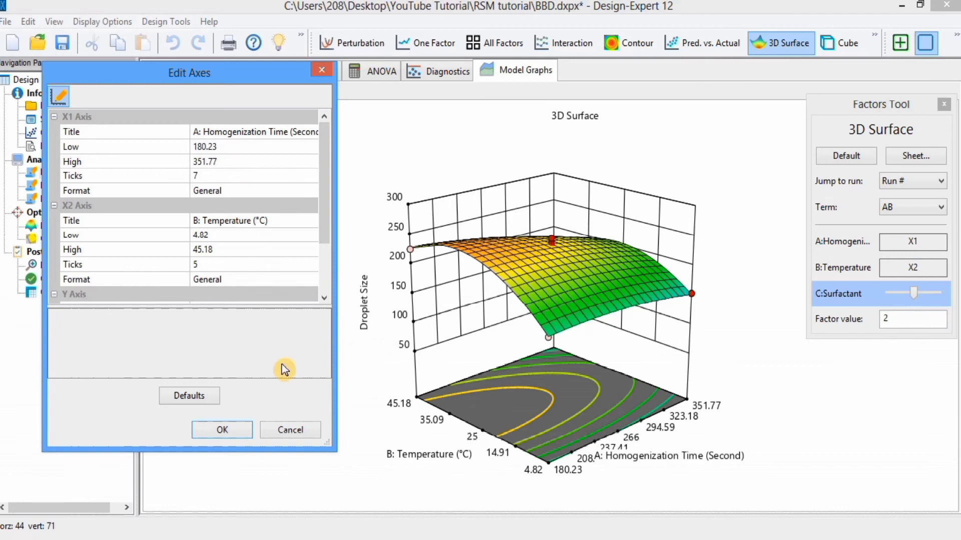
pyautogui.click(223, 430)
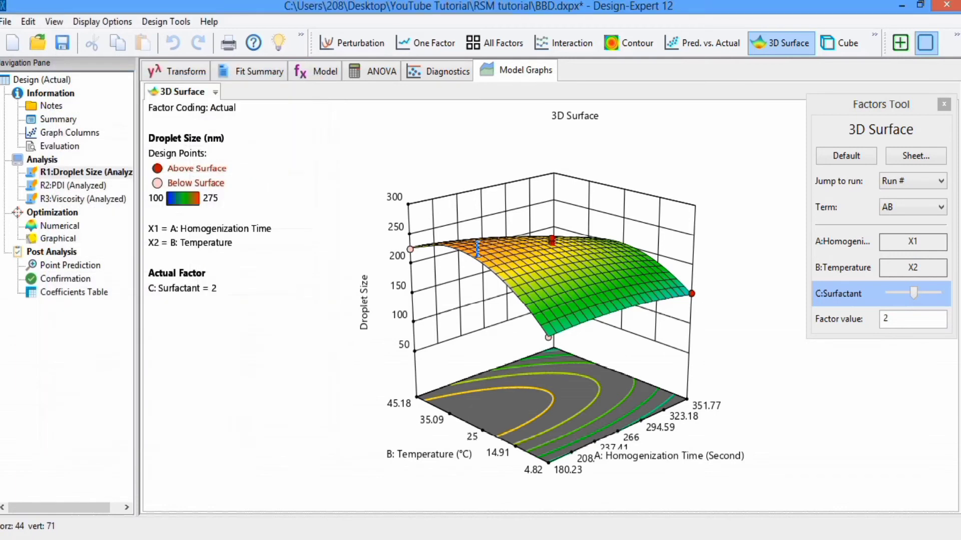
pyautogui.rightClick(534, 260)
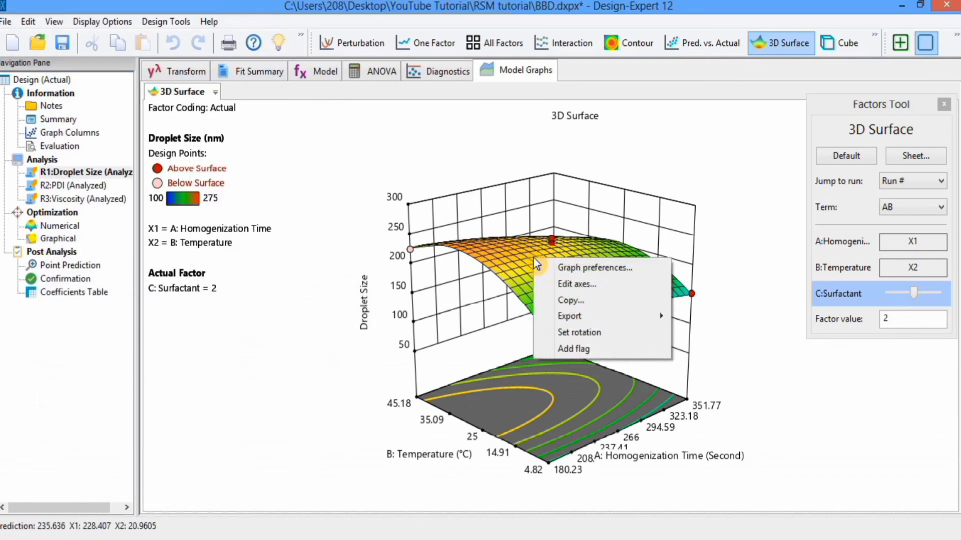
pyautogui.click(596, 268)
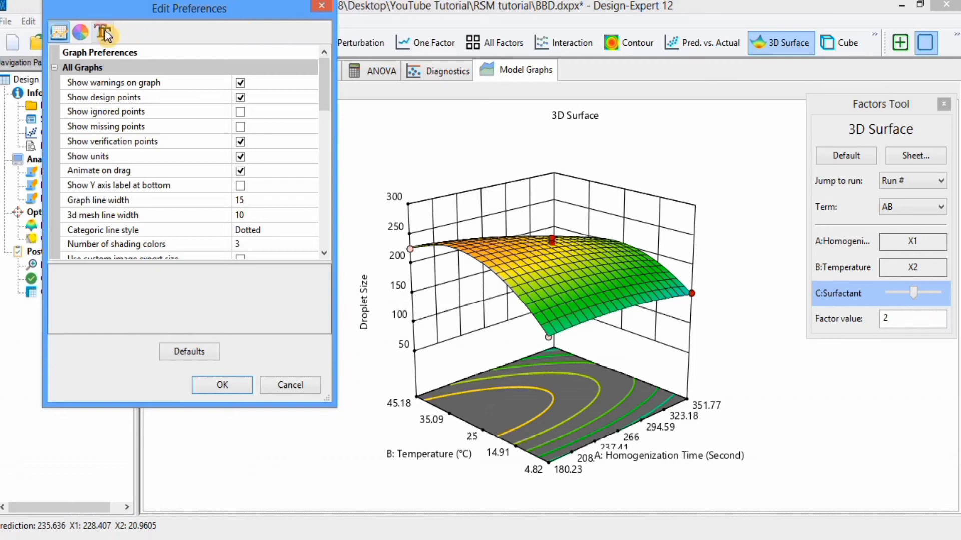
pyautogui.click(322, 9)
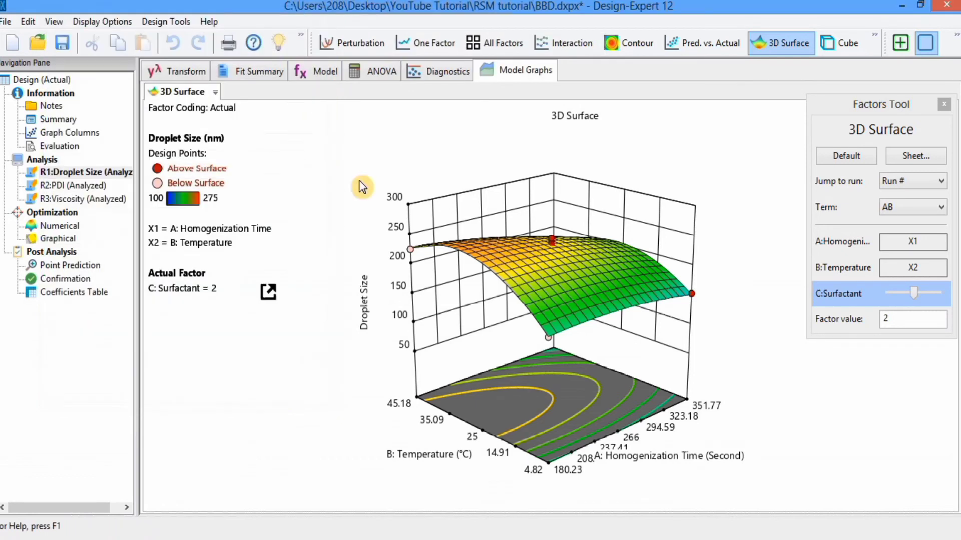
# Step: Add a prediction flag to the middle of the 3D surface and delete it again
pyautogui.rightClick(539, 258)
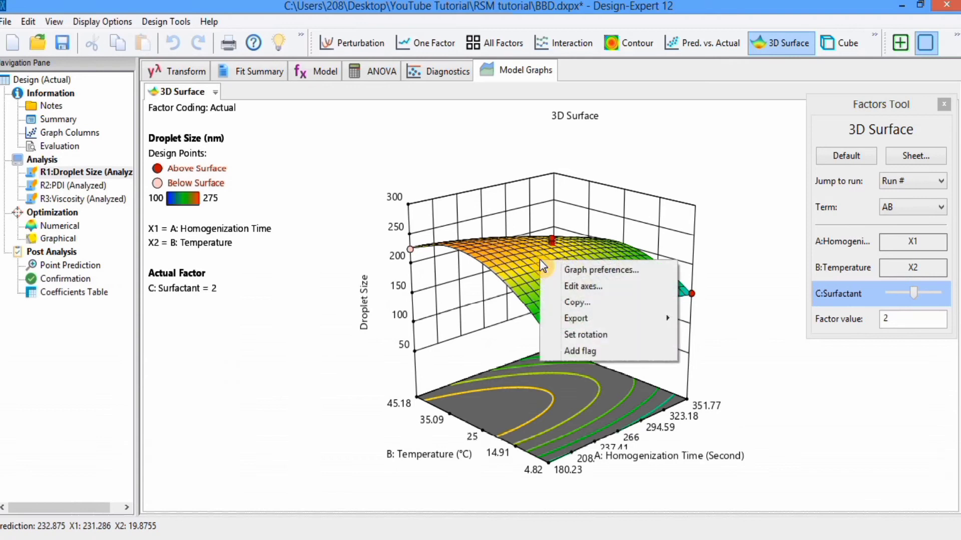
pyautogui.click(581, 351)
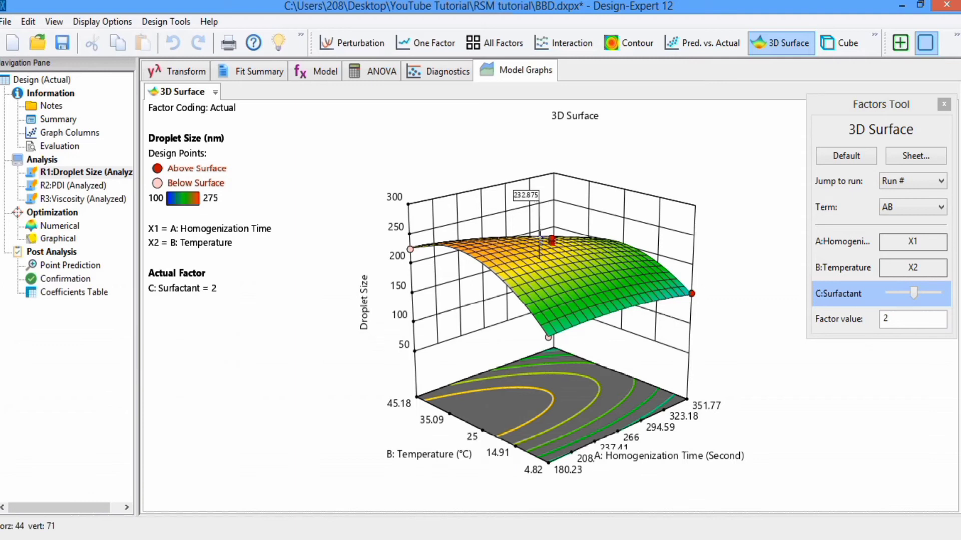
pyautogui.rightClick(524, 195)
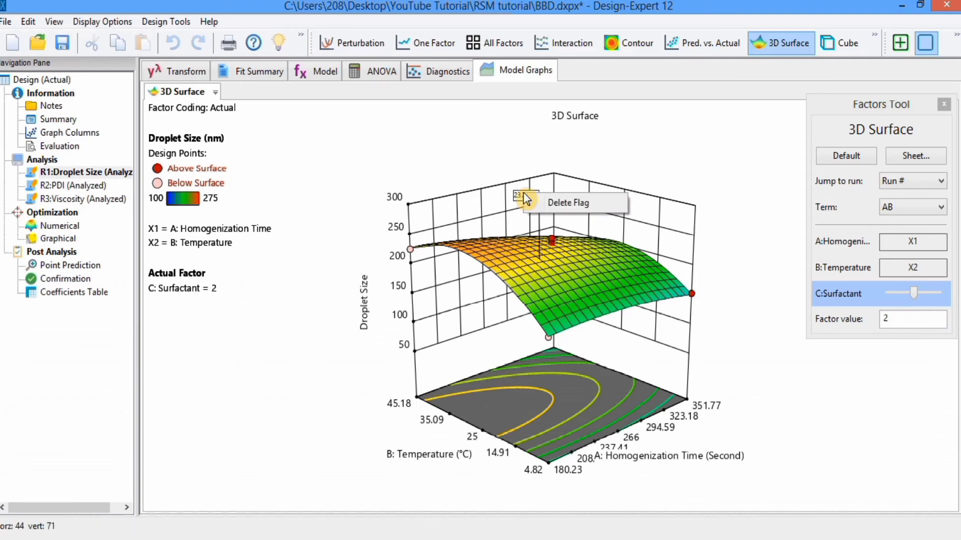
pyautogui.click(567, 203)
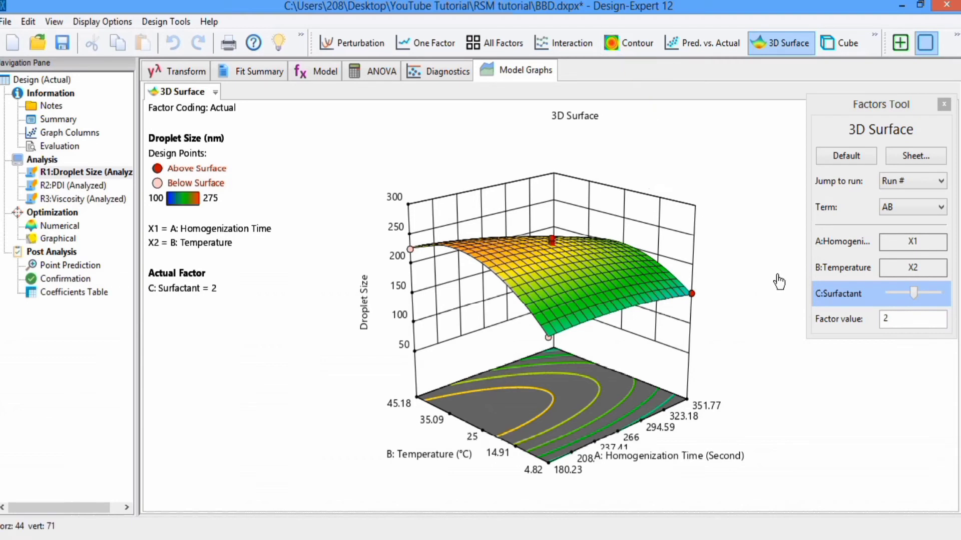
# Step: Show the 3D surface for term BC, and display the cube plot of Droplet Size
pyautogui.moveTo(915, 302)
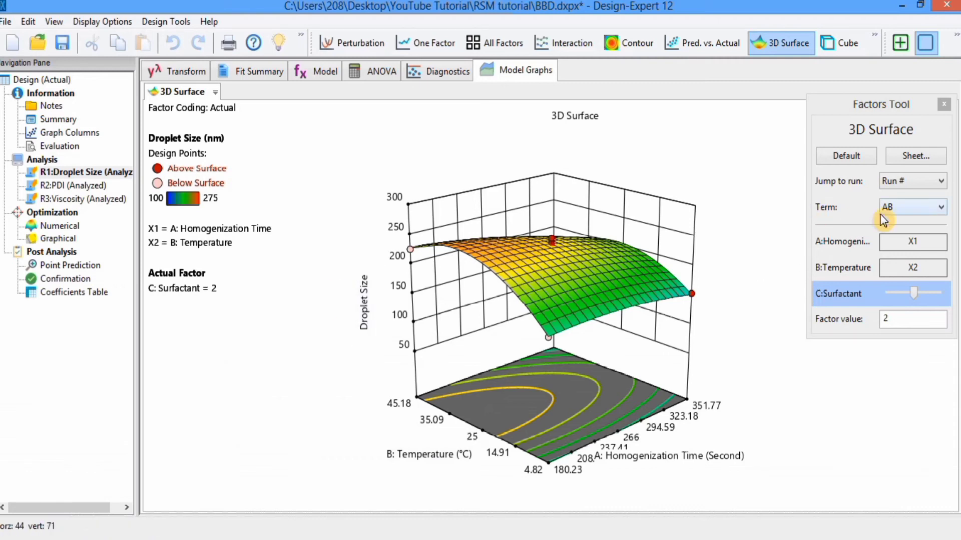
pyautogui.click(941, 207)
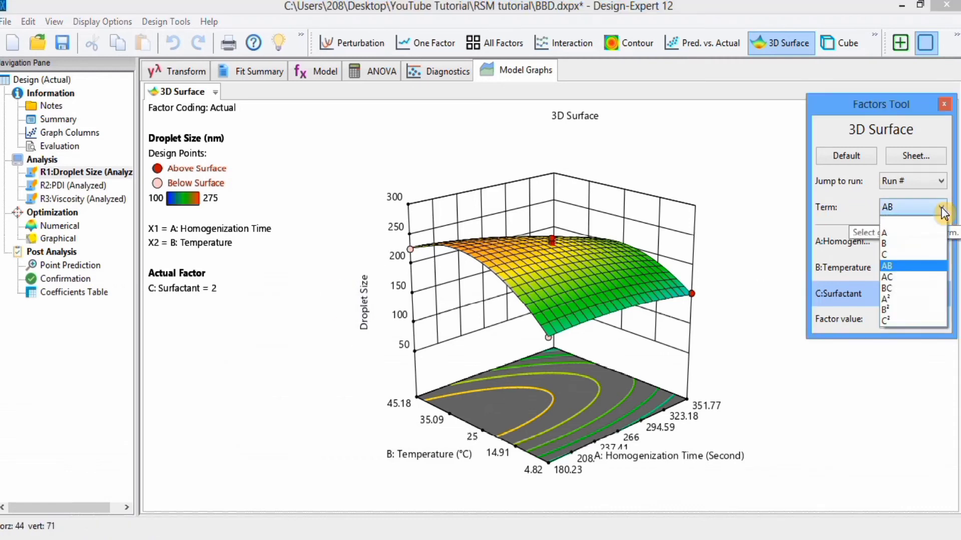
pyautogui.click(905, 288)
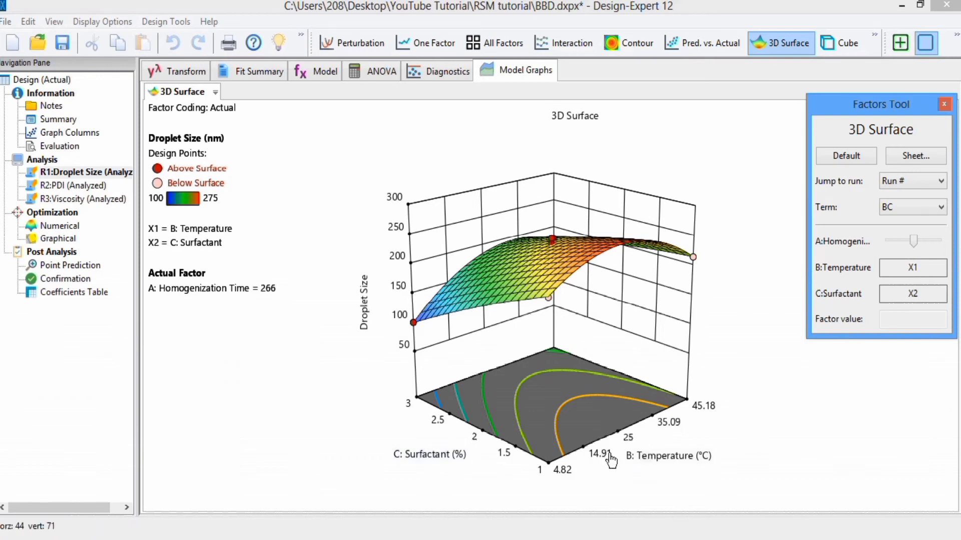
pyautogui.moveTo(918, 249)
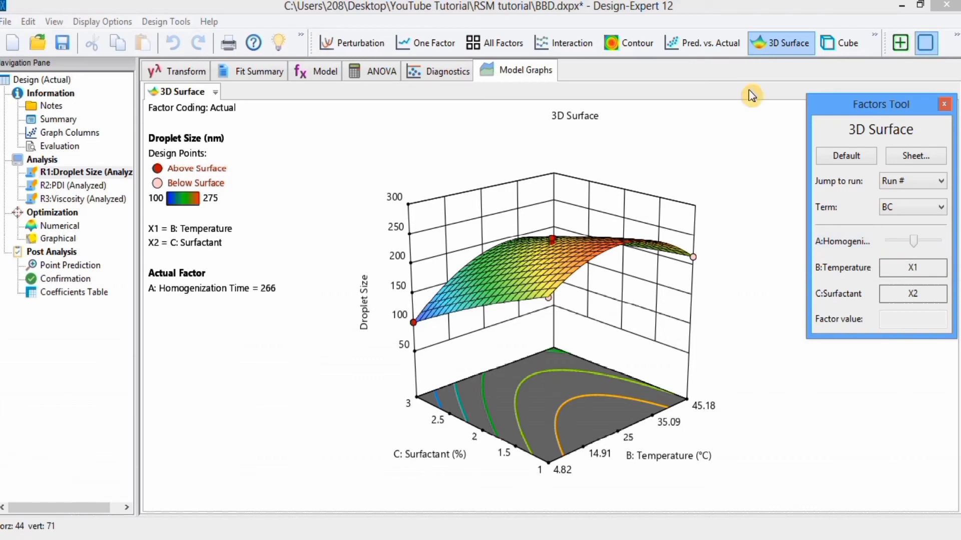
pyautogui.click(831, 45)
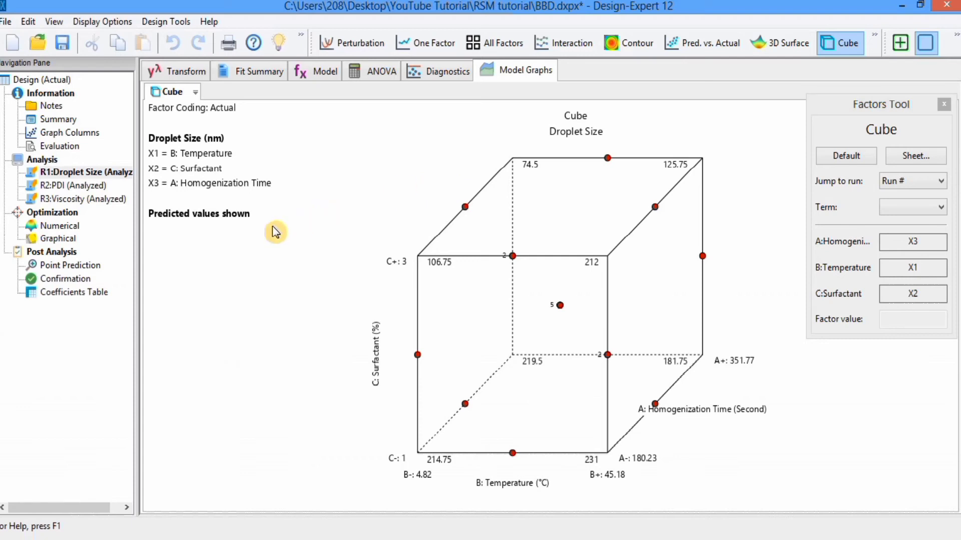
# Step: Open the numerical optimization criteria and set the goal for Homogenization Time to minimize
pyautogui.click(59, 227)
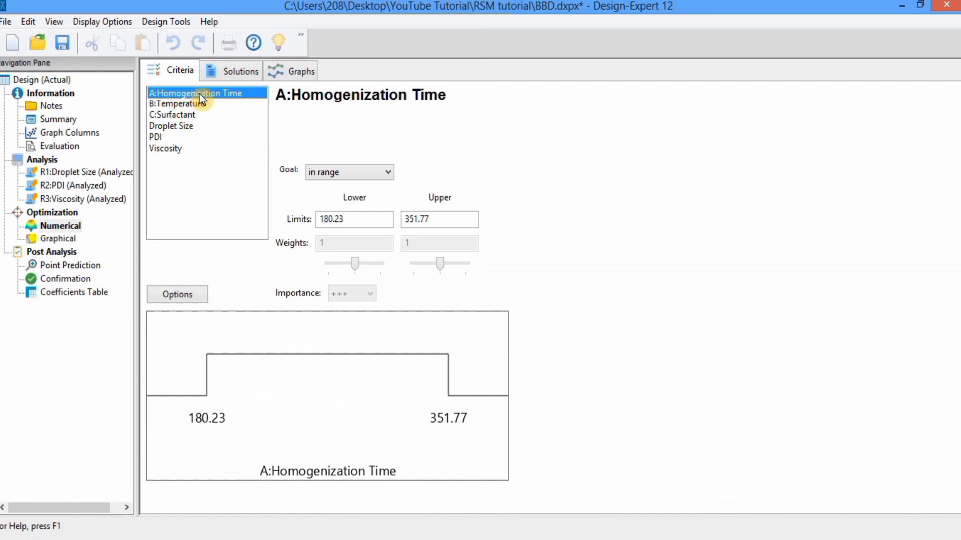
pyautogui.click(390, 176)
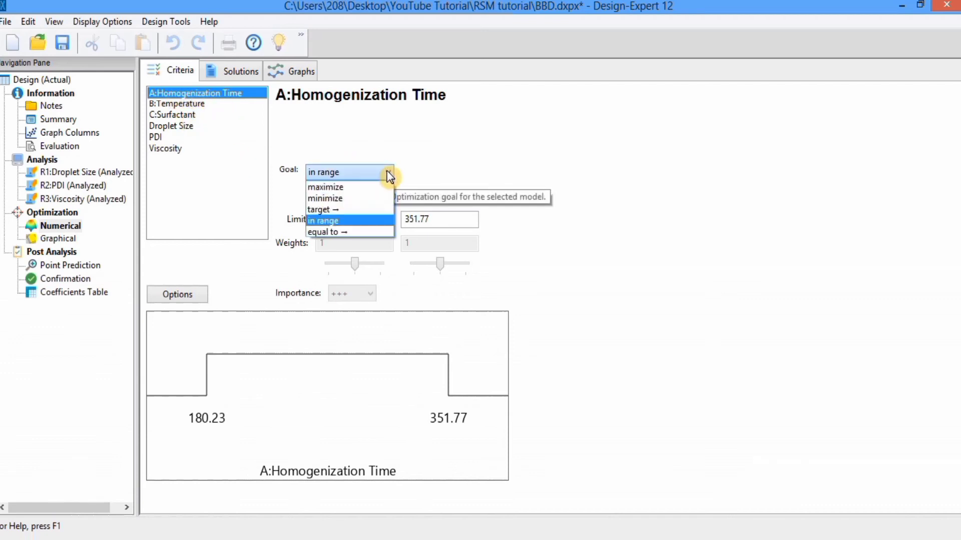
pyautogui.click(379, 200)
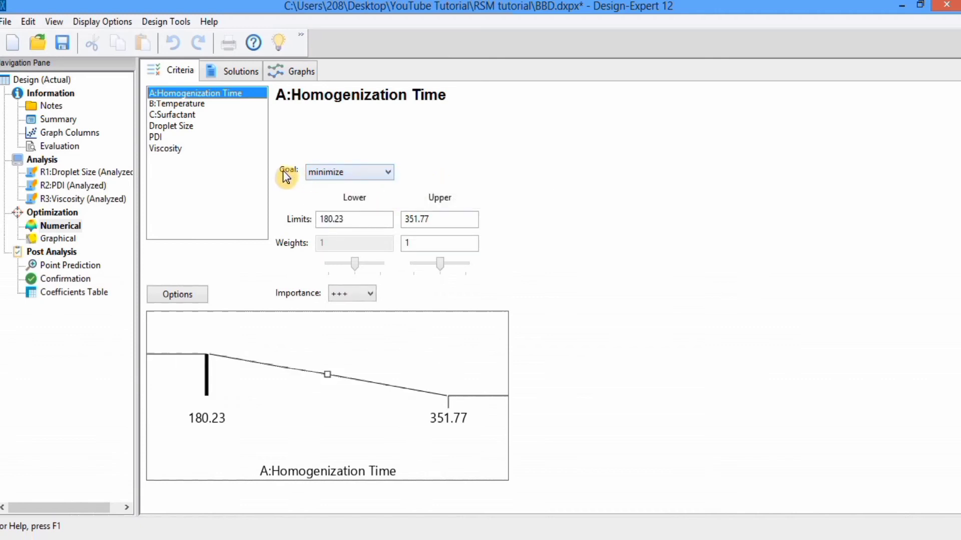
pyautogui.click(388, 173)
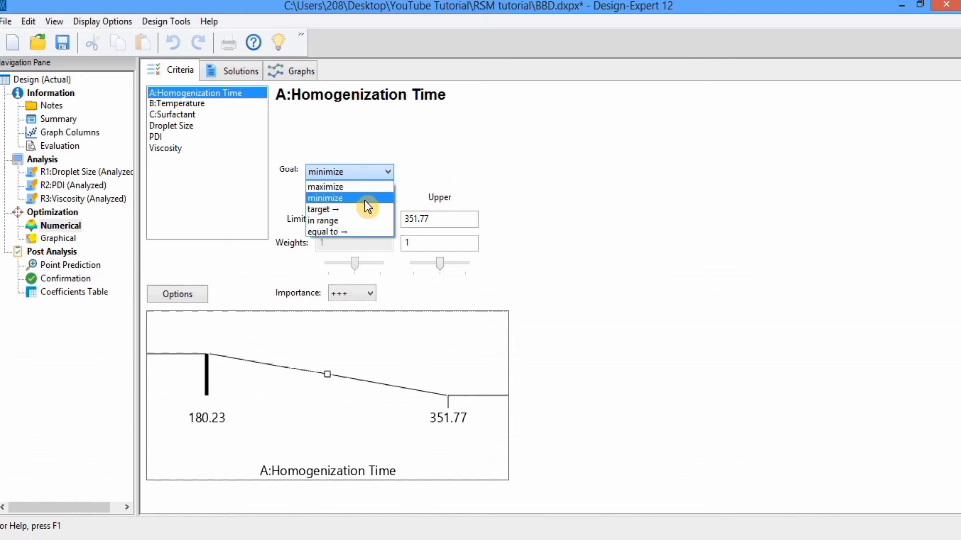
pyautogui.click(382, 199)
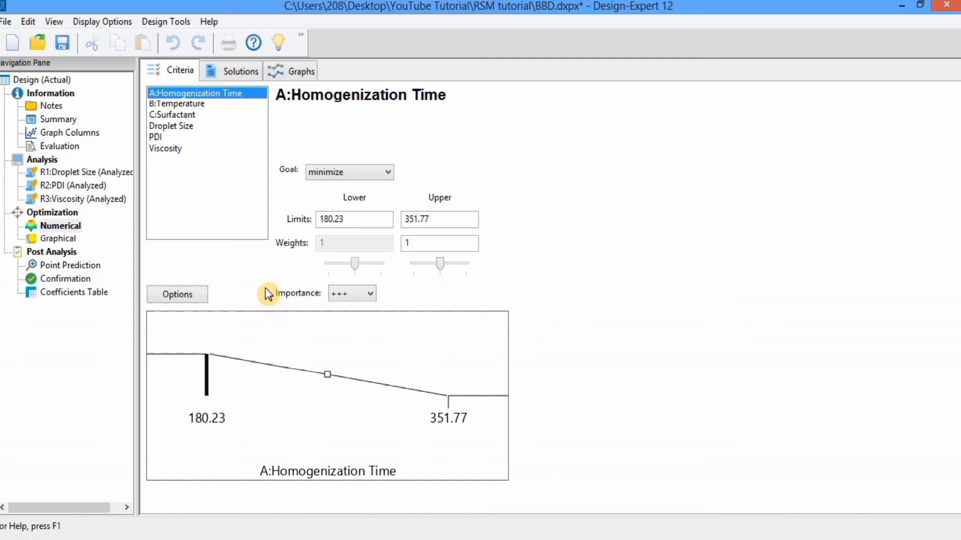
# Step: Keep the importance of Homogenization Time at +++, and set the goal for Temperature to minimize
pyautogui.click(374, 295)
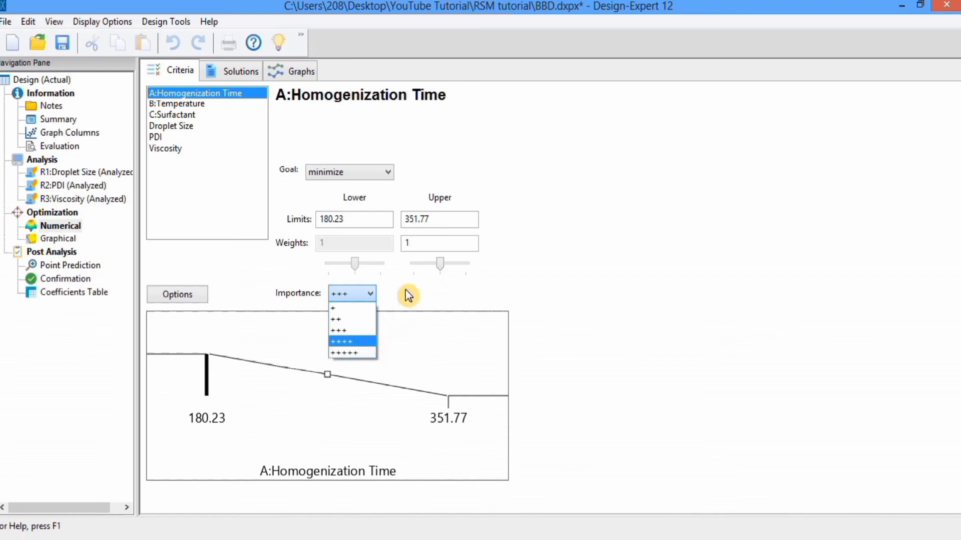
pyautogui.click(359, 330)
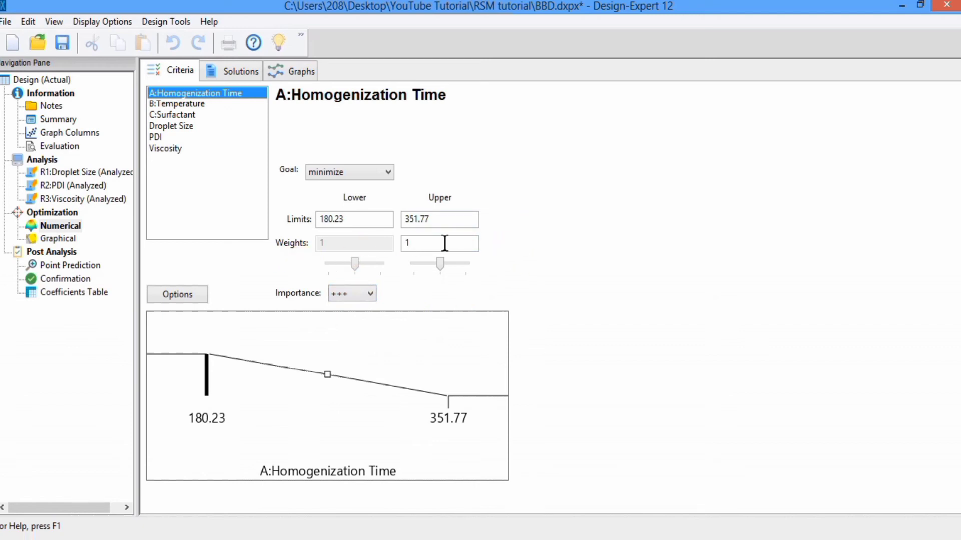
pyautogui.click(203, 104)
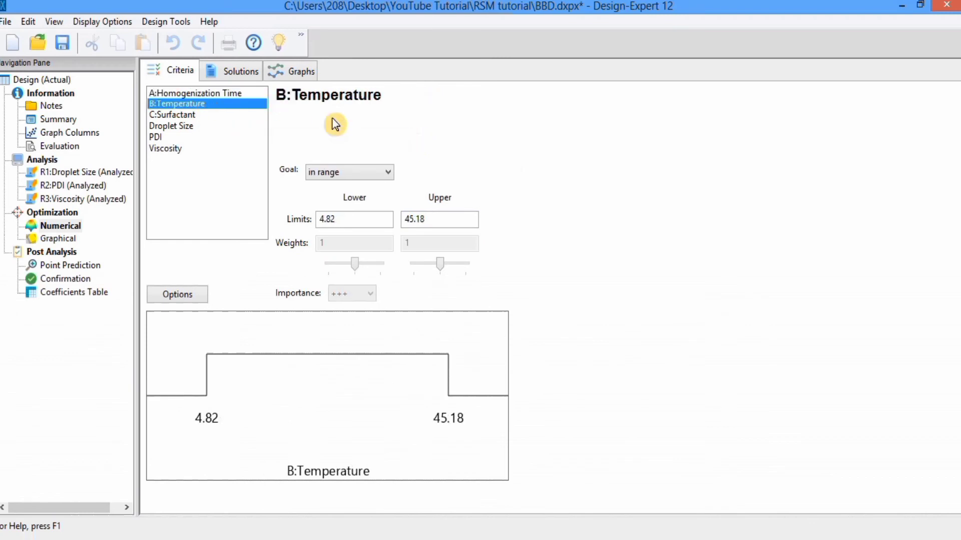
pyautogui.click(389, 172)
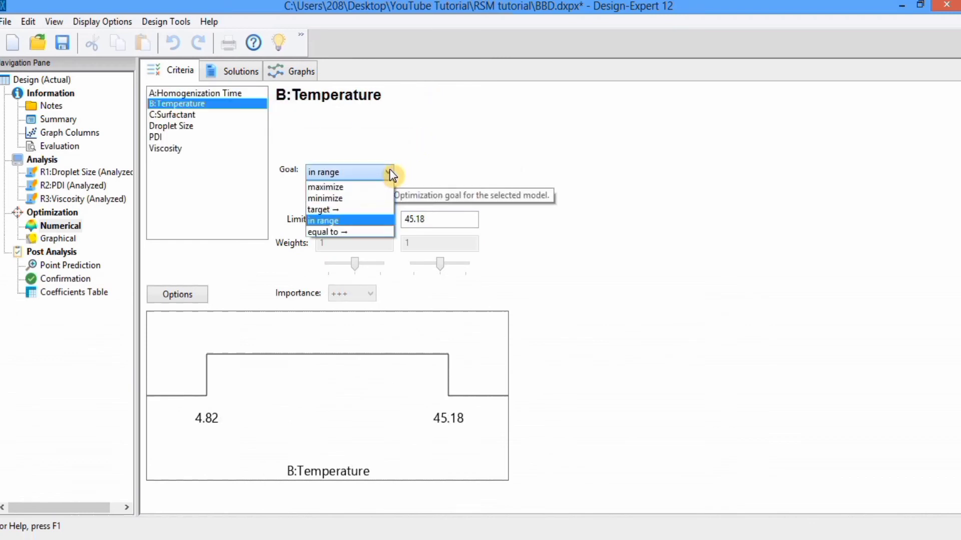
pyautogui.click(380, 199)
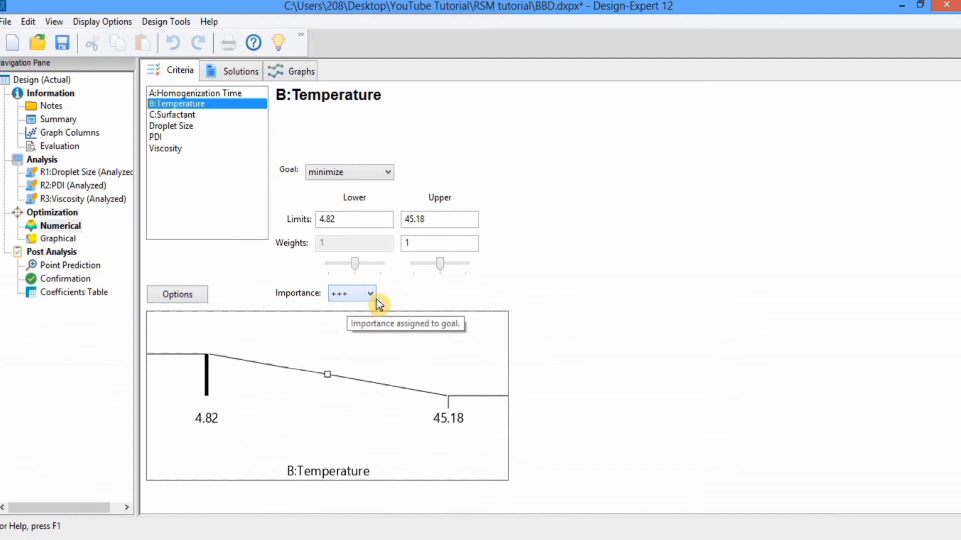
# Step: Set the optimization goals for Surfactant and Droplet Size to minimize
pyautogui.click(196, 115)
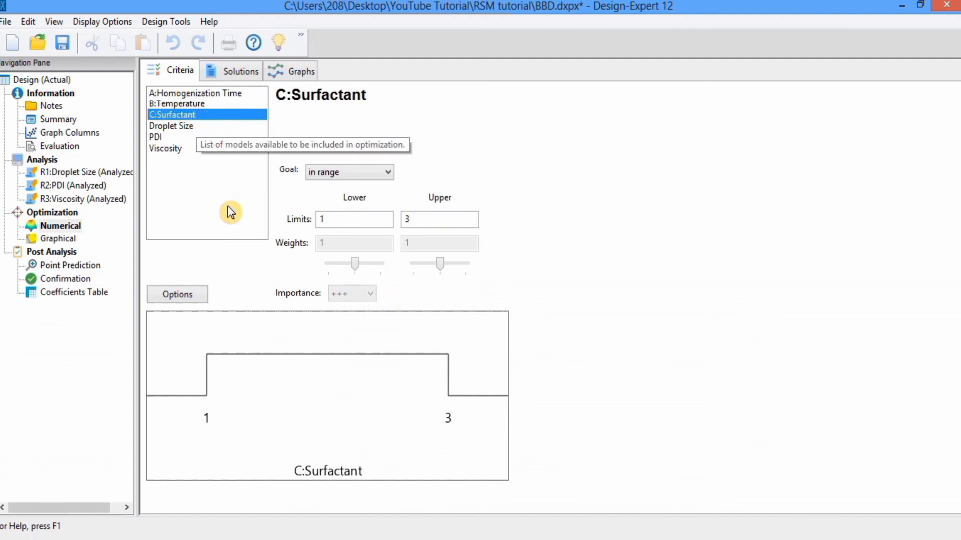
pyautogui.click(389, 172)
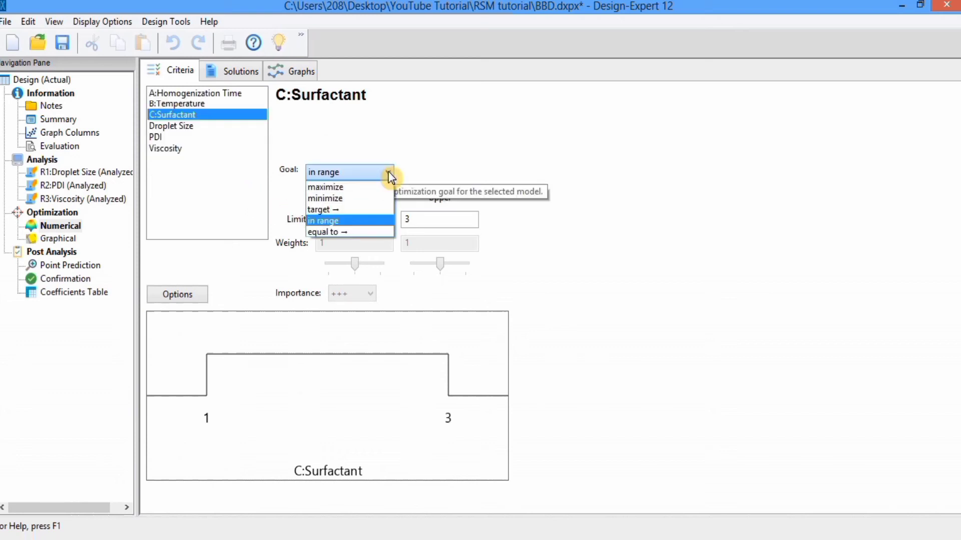
pyautogui.click(385, 199)
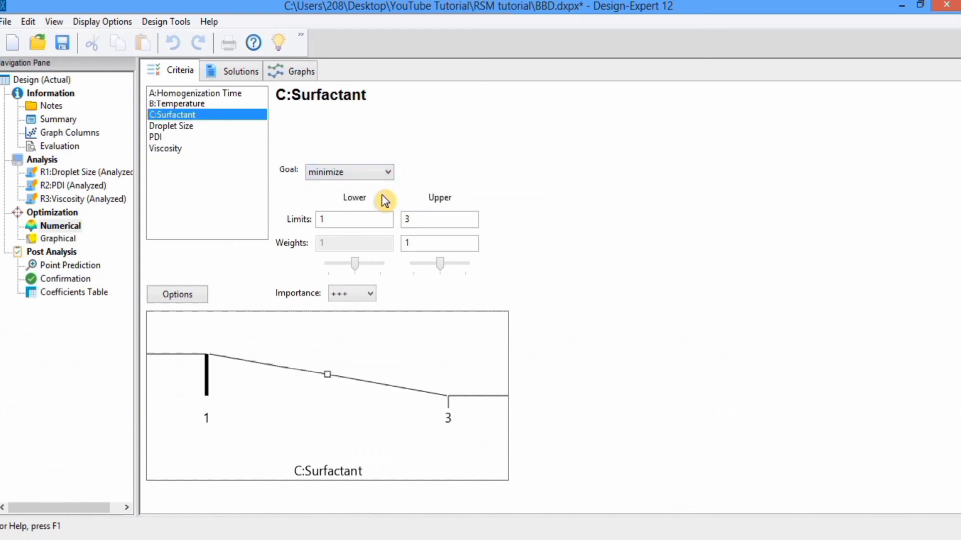
pyautogui.click(197, 126)
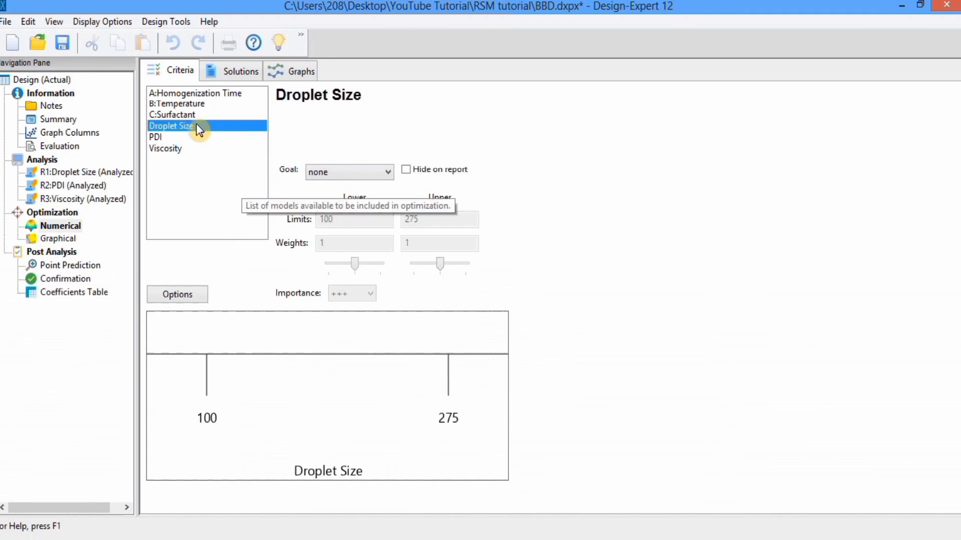
pyautogui.click(386, 171)
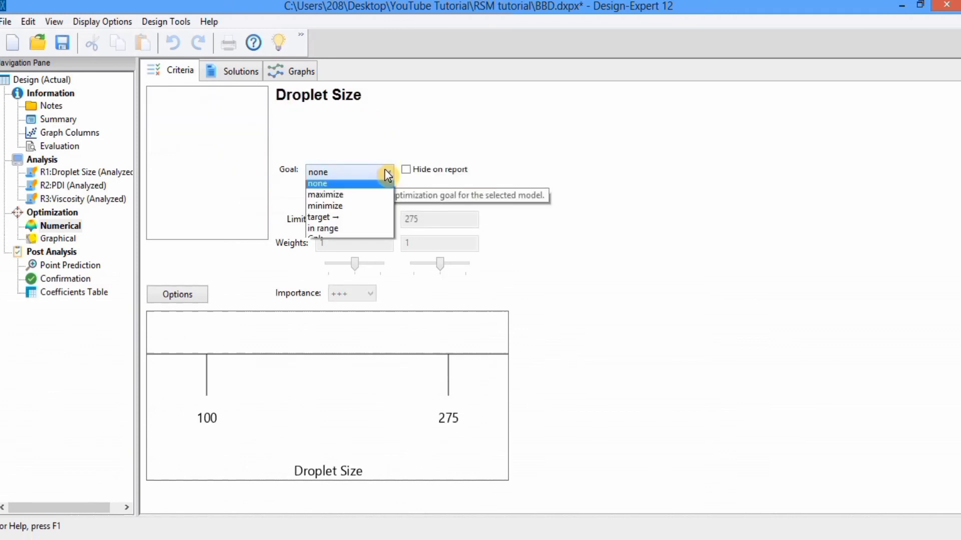
pyautogui.click(379, 210)
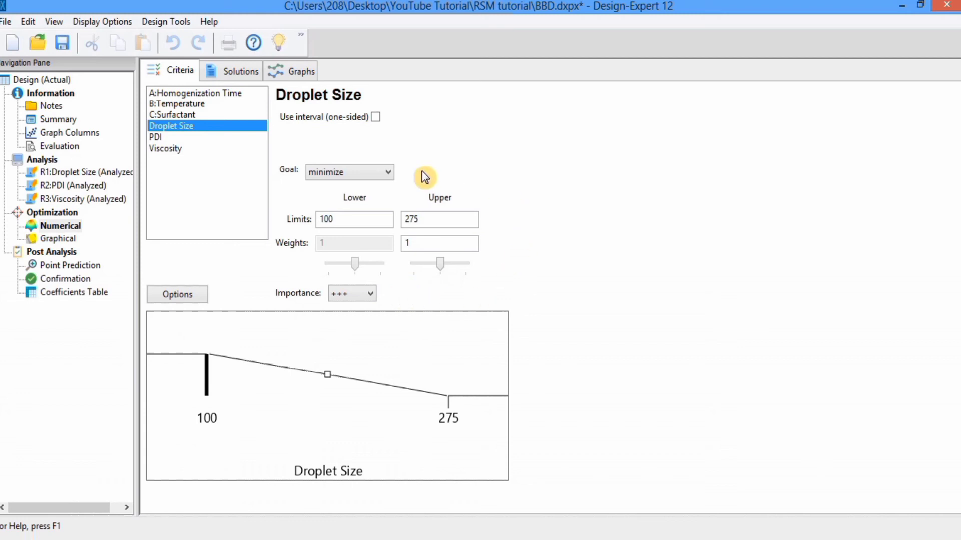
# Step: Set the optimization goals for PDI and Viscosity to minimize
pyautogui.click(189, 139)
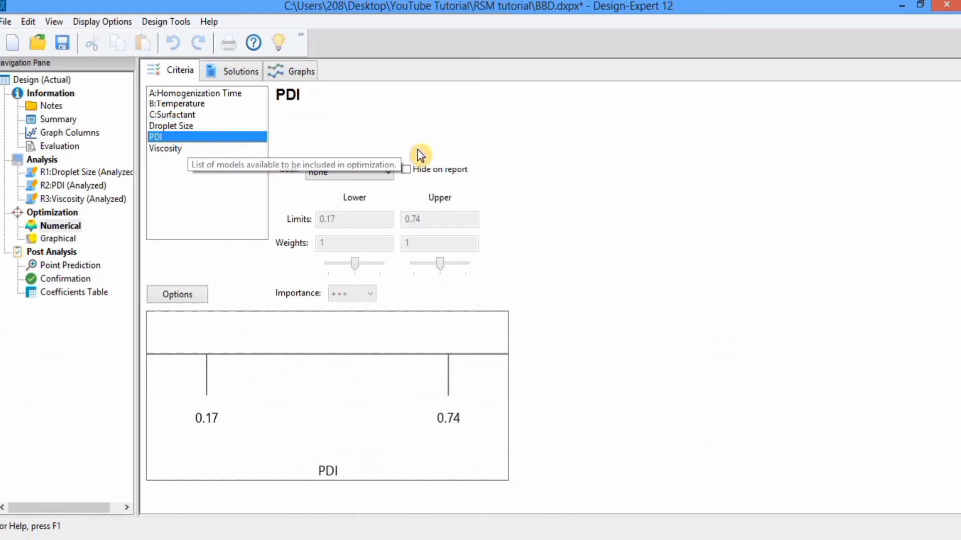
pyautogui.click(389, 171)
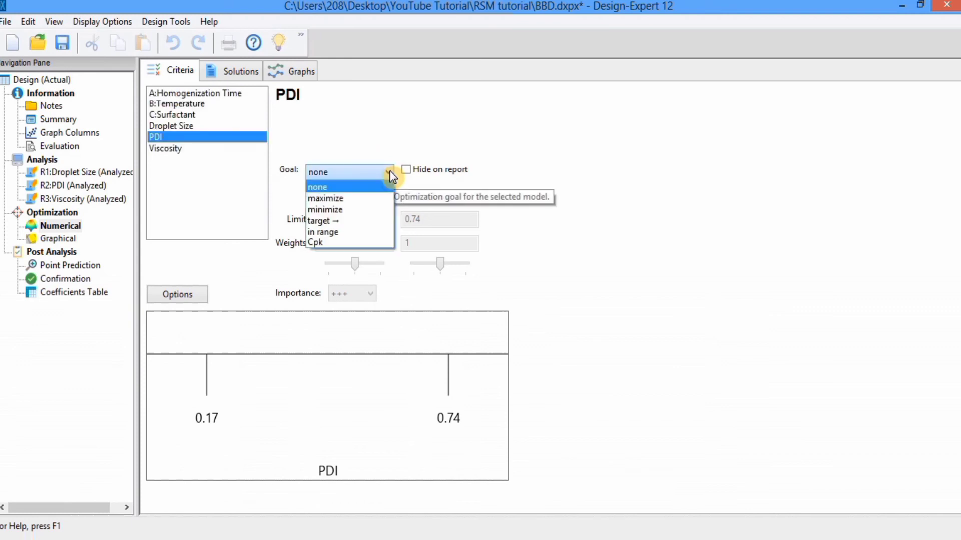
pyautogui.click(378, 210)
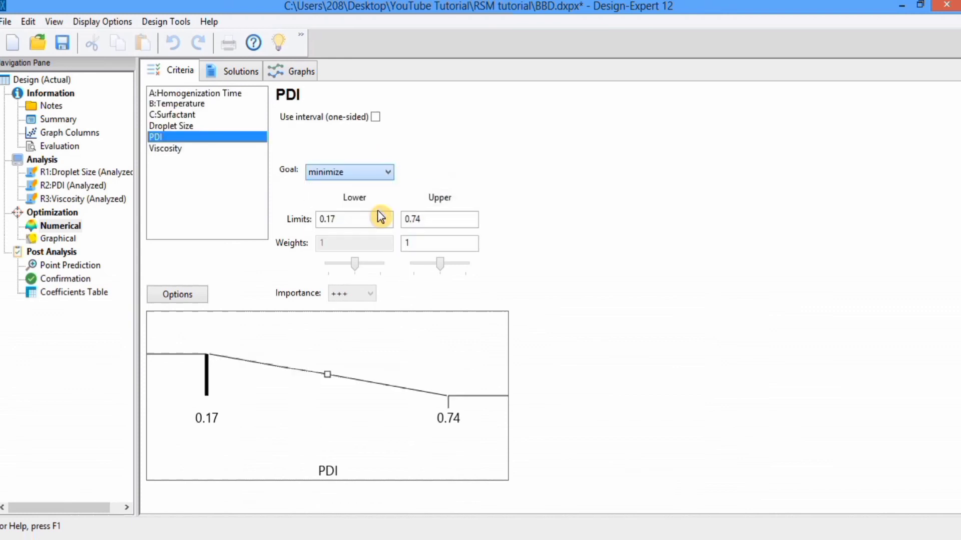
pyautogui.click(197, 149)
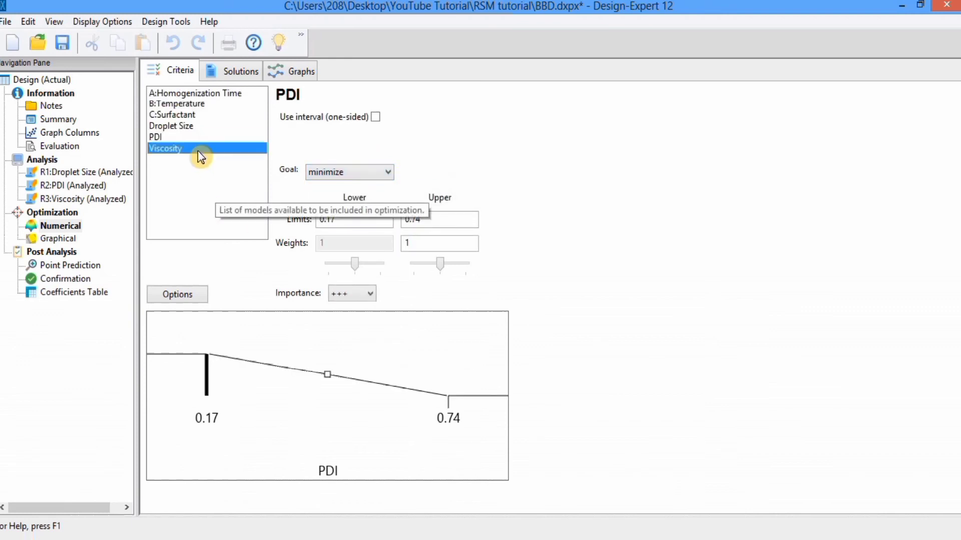
pyautogui.click(388, 171)
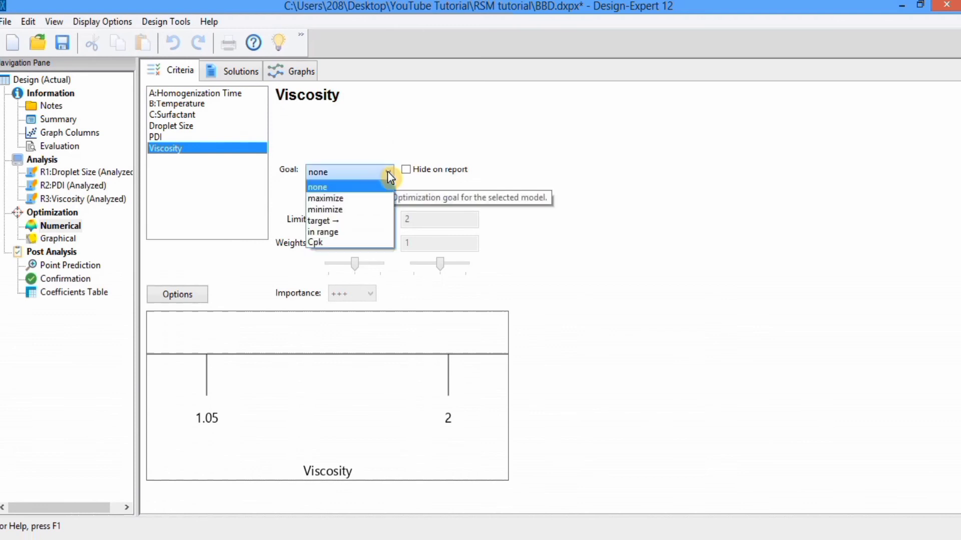
pyautogui.click(380, 212)
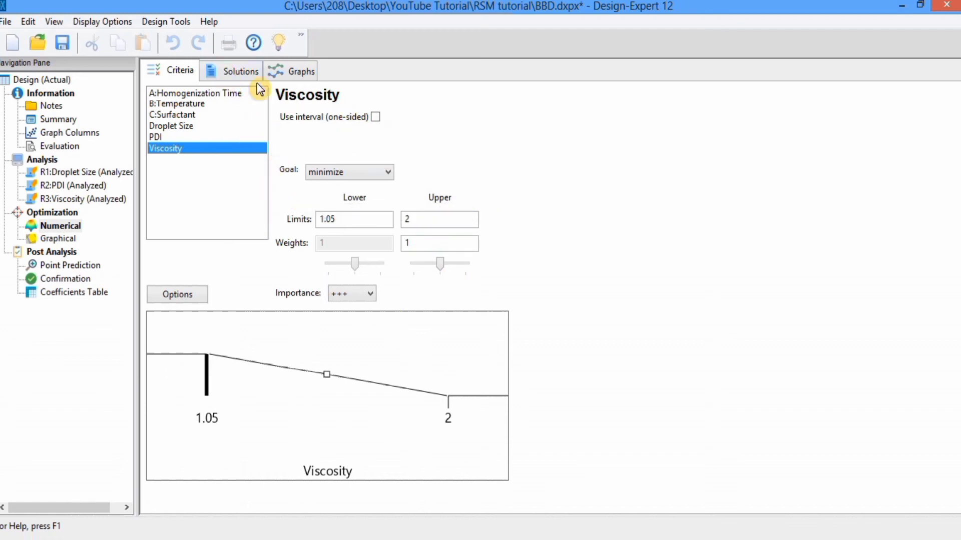
# Step: Review the numerical optimization solutions and the contour graphs of desirability and all responses
pyautogui.click(239, 75)
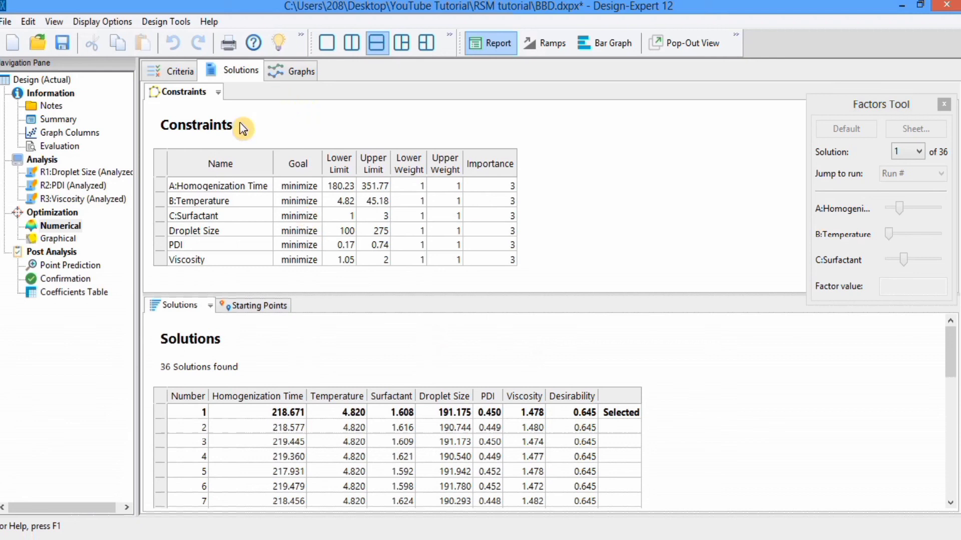
pyautogui.click(280, 71)
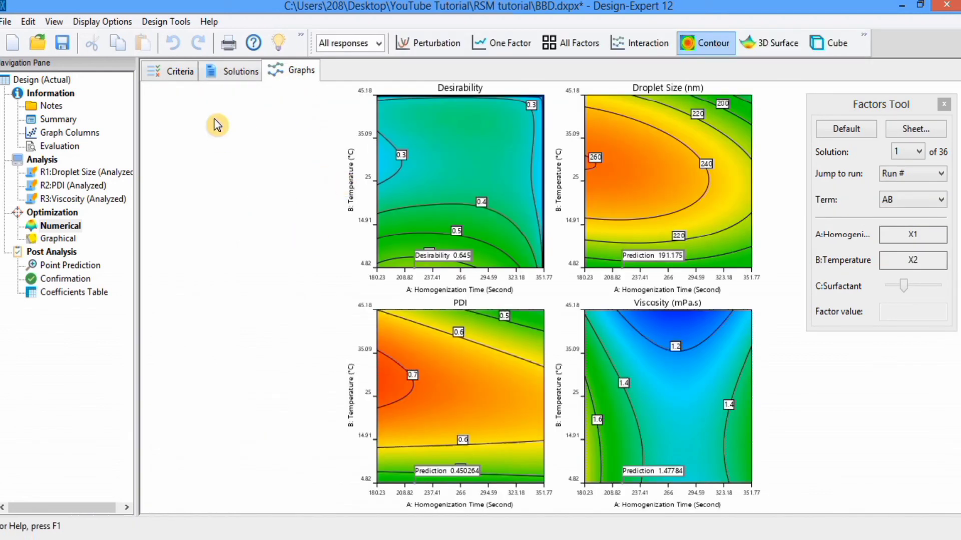
pyautogui.click(220, 70)
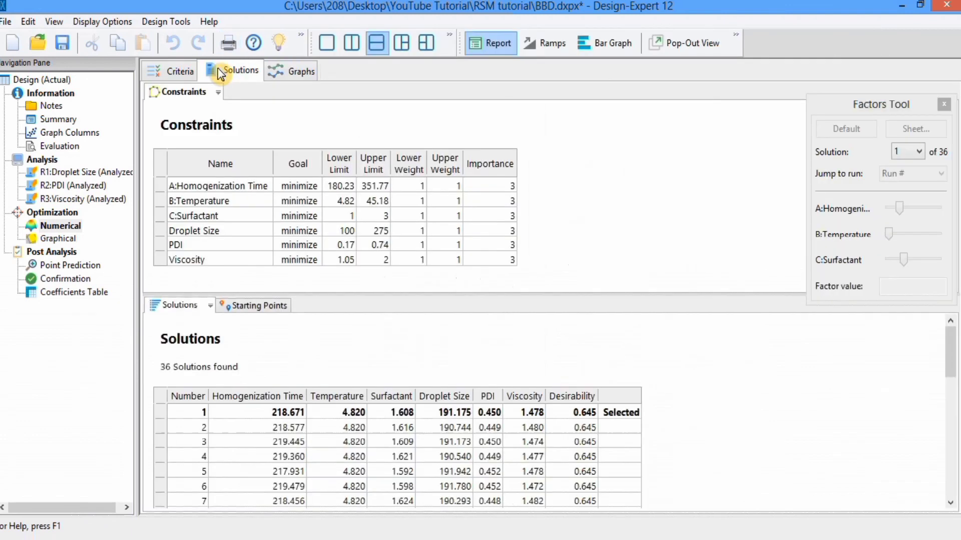
# Step: Review the point prediction for the selected solution, and open the post-analysis confirmation report
pyautogui.click(62, 265)
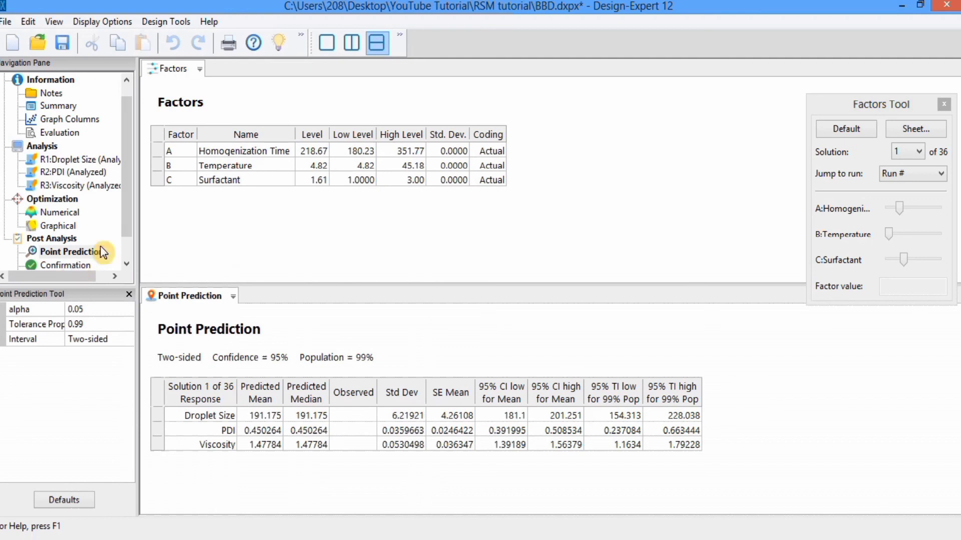
pyautogui.moveTo(128, 205); pyautogui.dragTo(128, 214)
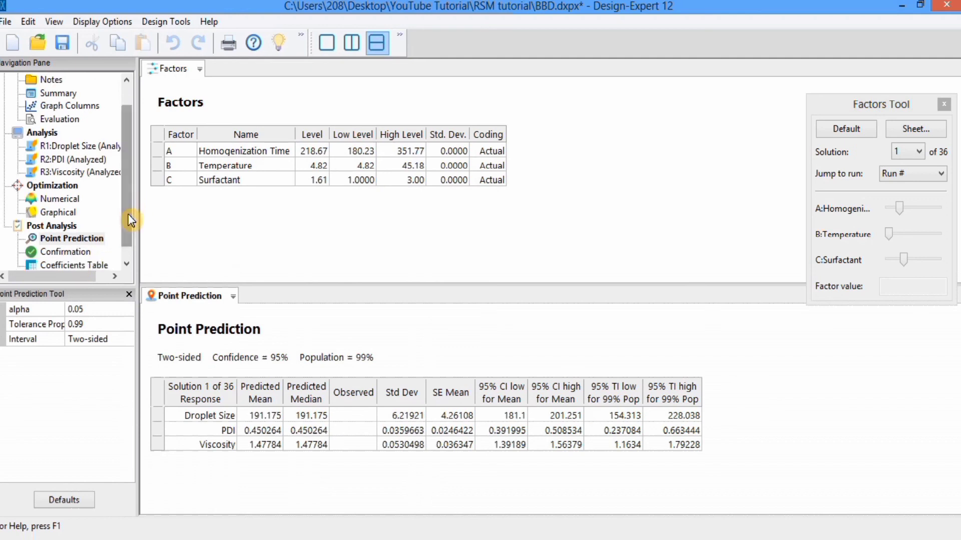
pyautogui.click(76, 251)
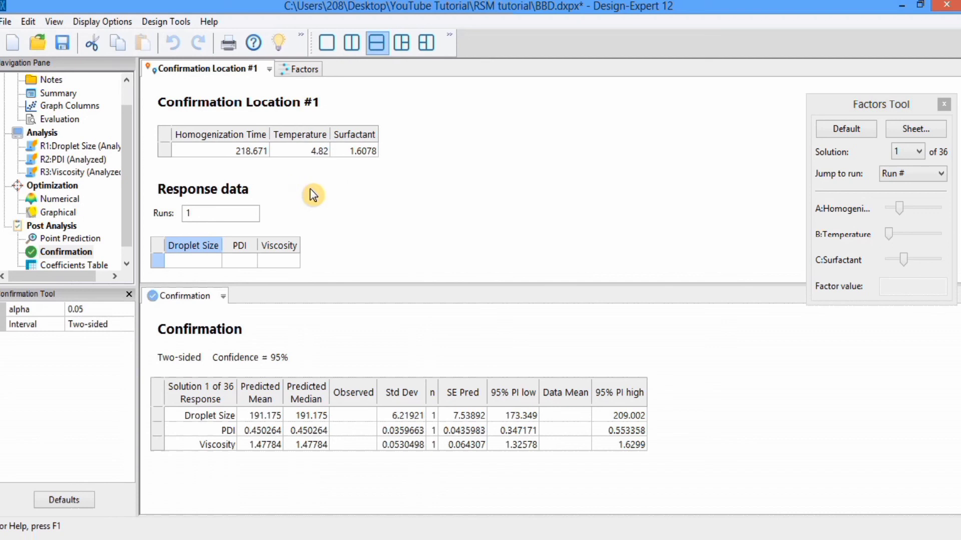
# Step: Enter the first confirmation run's response data: Droplet Size 190, PDI 0.42 and Viscosity 1.45
pyautogui.click(189, 258)
pyautogui.write('190')
pyautogui.click(243, 258)
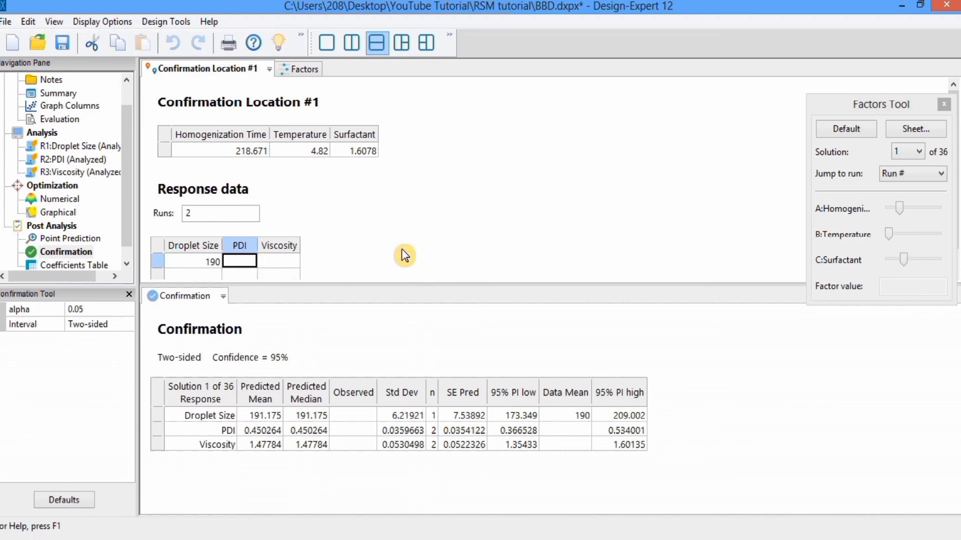
pyautogui.write('0.')
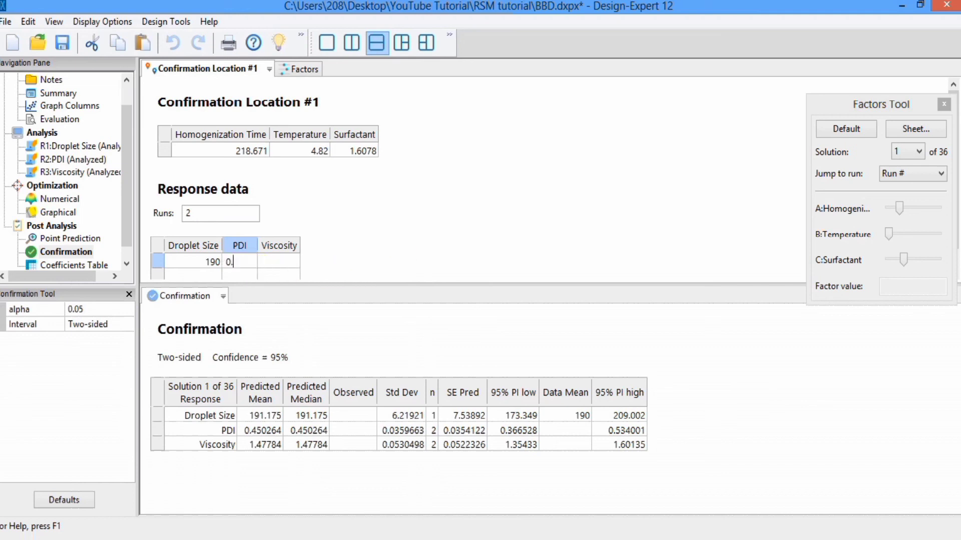
pyautogui.write('42')
pyautogui.click(280, 257)
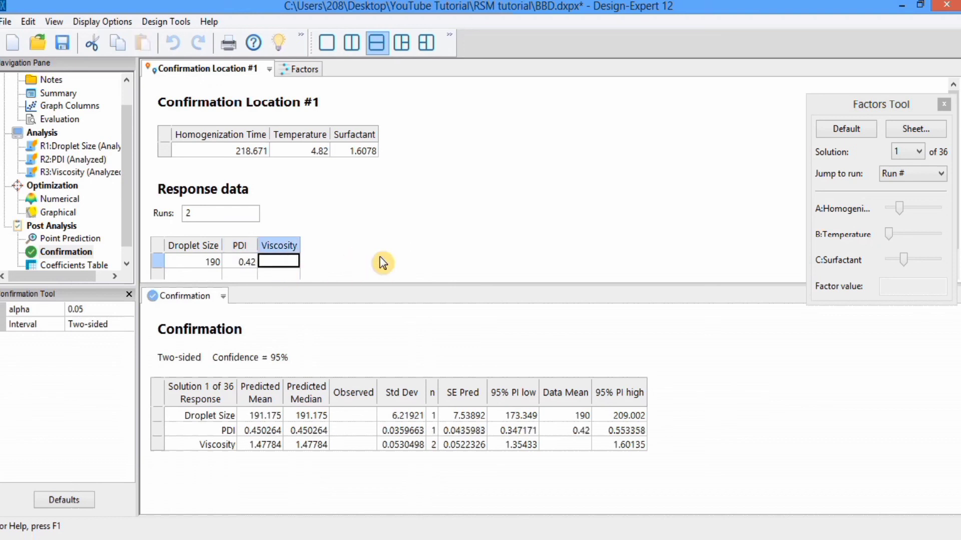
pyautogui.write('1.')
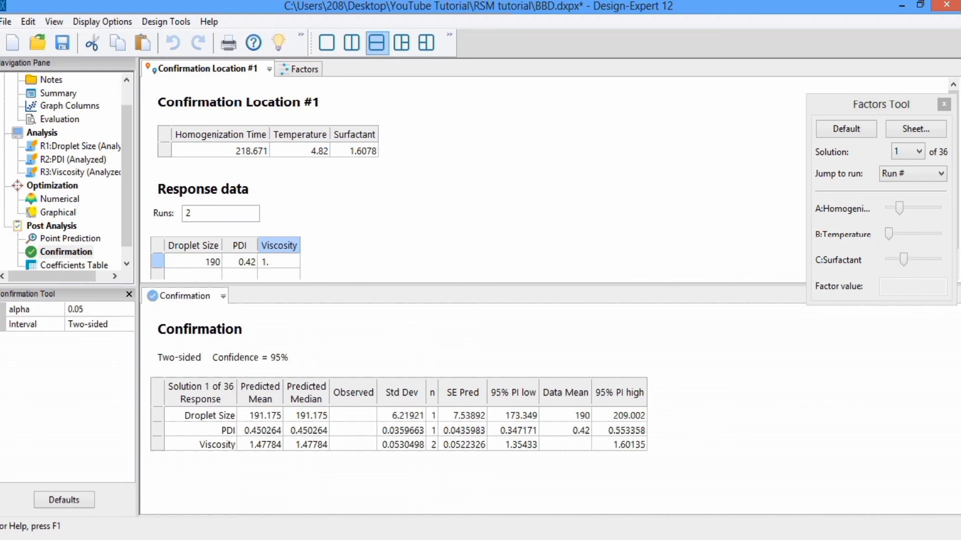
pyautogui.write('45')
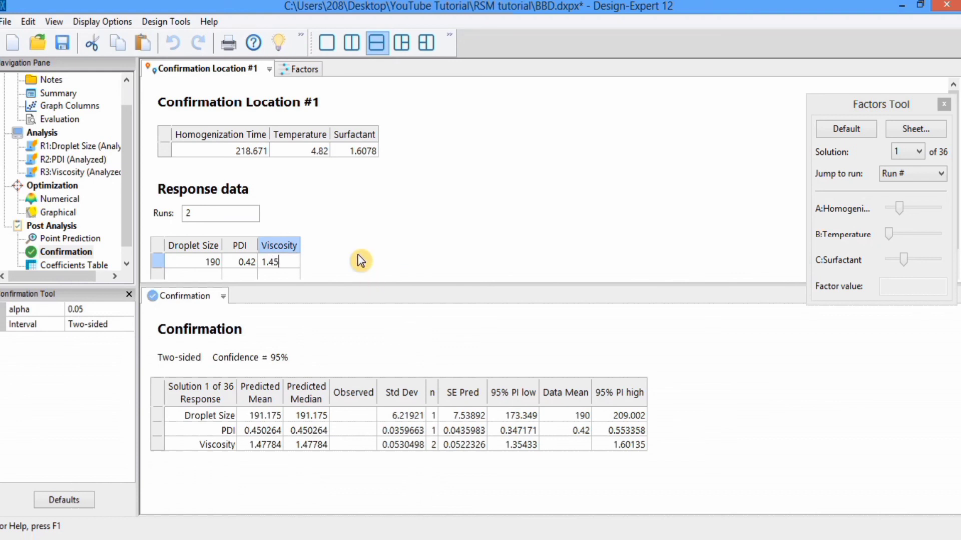
# Step: Enter 185 as the Droplet Size of the second confirmation run
pyautogui.click(207, 275)
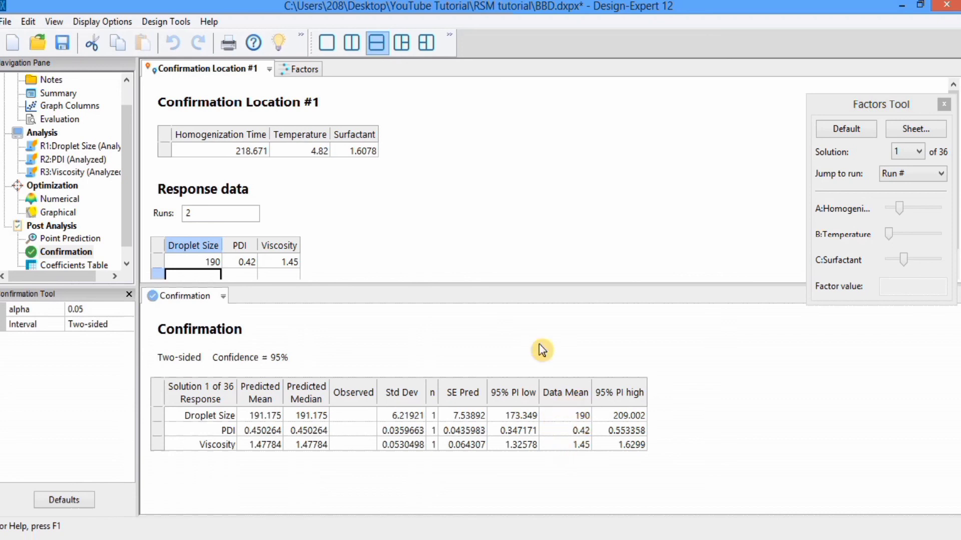
pyautogui.write('1')
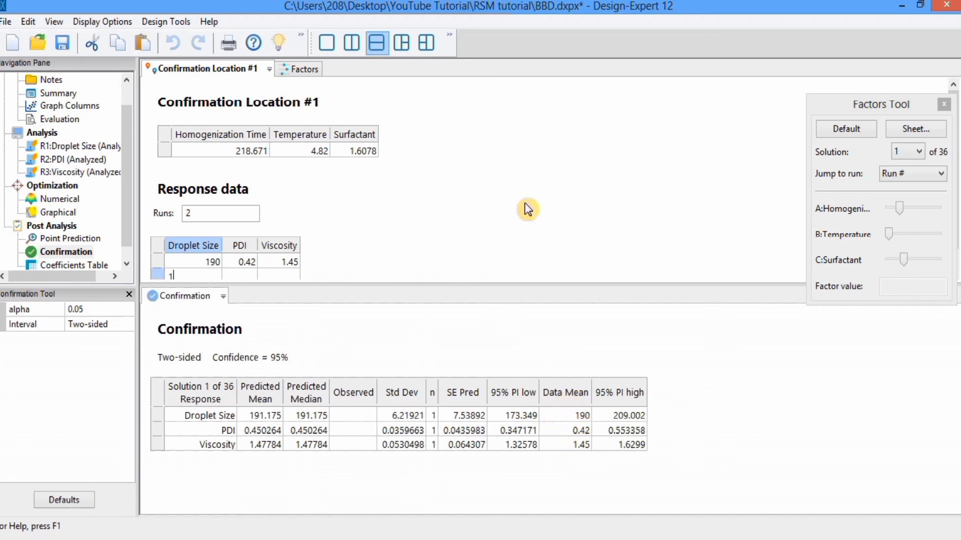
pyautogui.write('85')
pyautogui.click(247, 273)
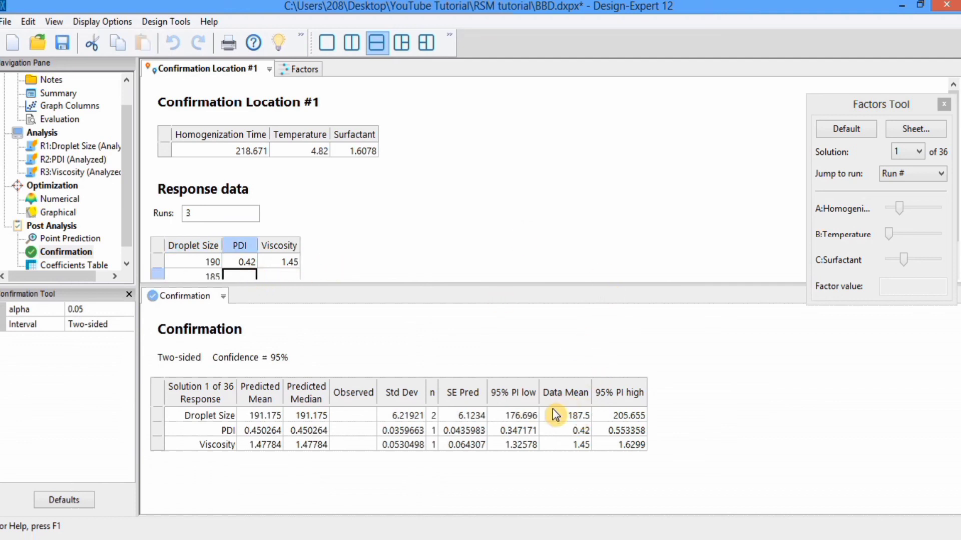